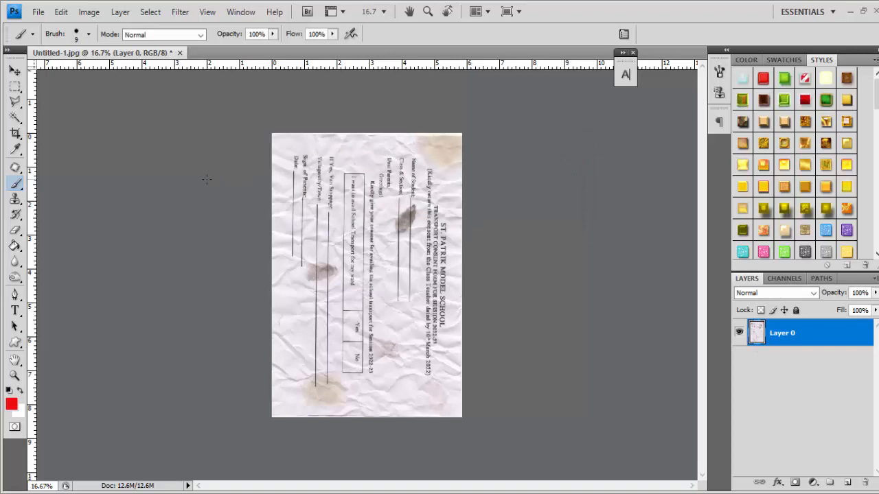
Rotate the scanned consent form's canvas 90° counterclockwise.
left_click(88, 11)
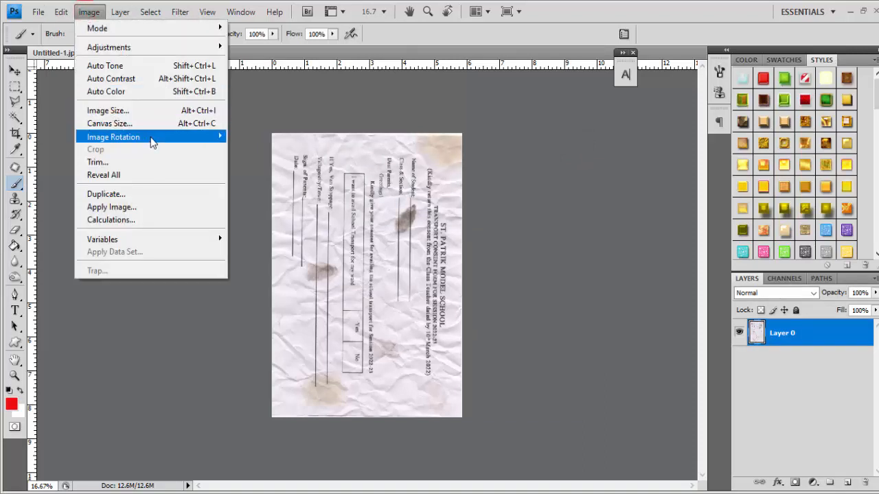
mouse_move(158, 145)
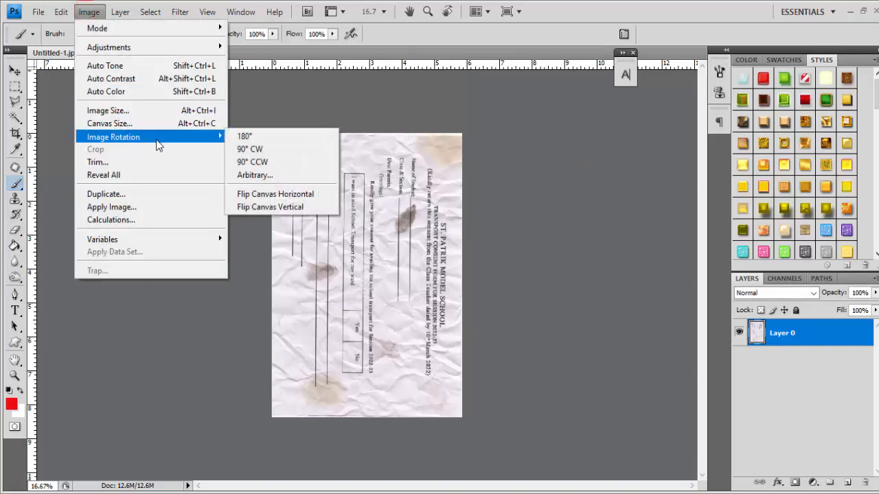
left_click(276, 163)
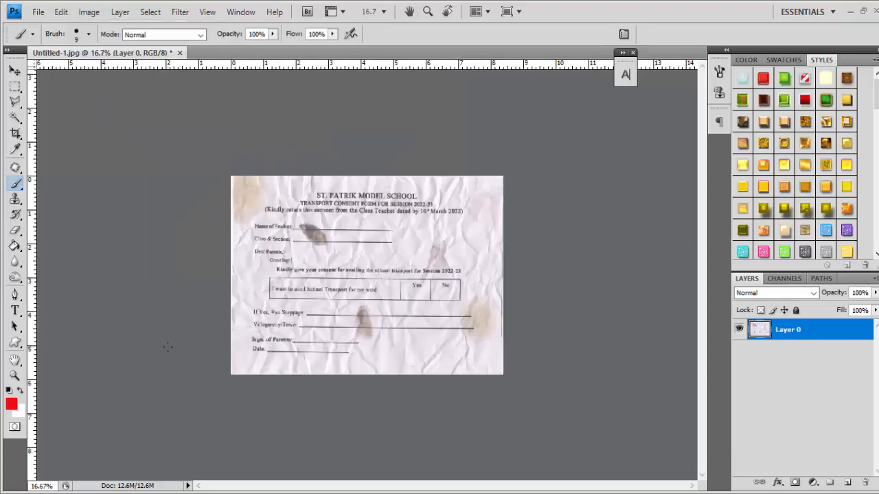
key("ctrl+plus")
key("ctrl+plus")
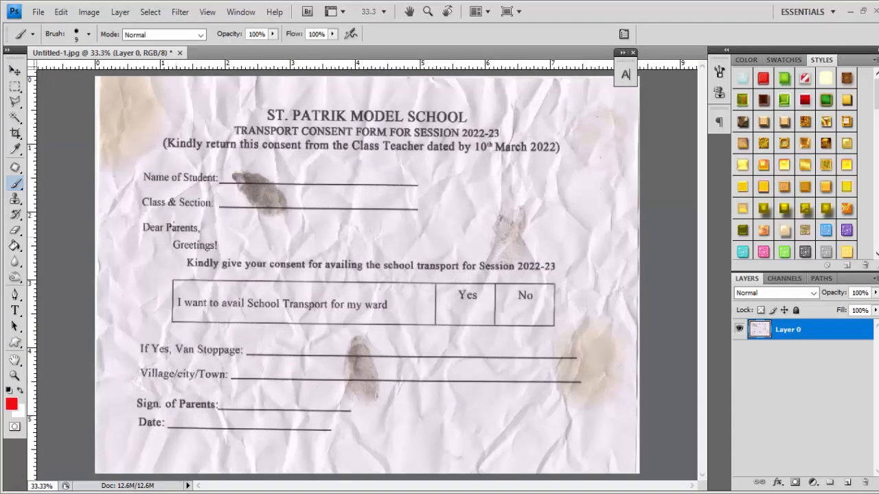
mouse_move(109, 94)
left_mouse_down()
mouse_move(127, 122)
mouse_move(125, 94)
mouse_move(105, 126)
left_mouse_up()
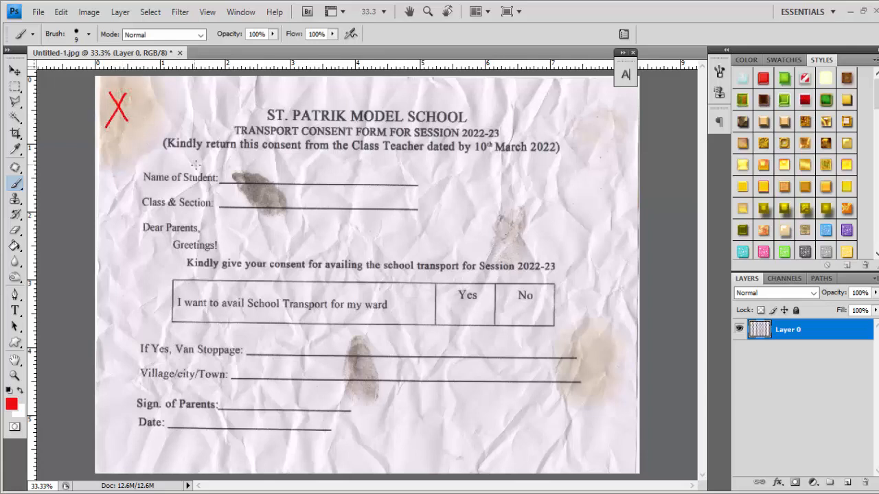
mouse_move(234, 174)
left_mouse_down()
mouse_move(265, 192)
mouse_move(256, 176)
mouse_move(247, 197)
left_mouse_up()
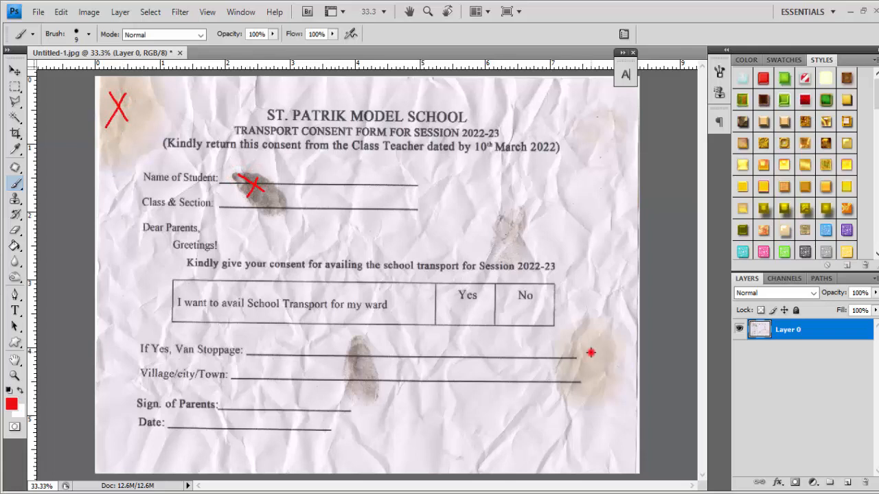
left_click_drag(590, 352, 626, 386)
left_click_drag(607, 357, 586, 381)
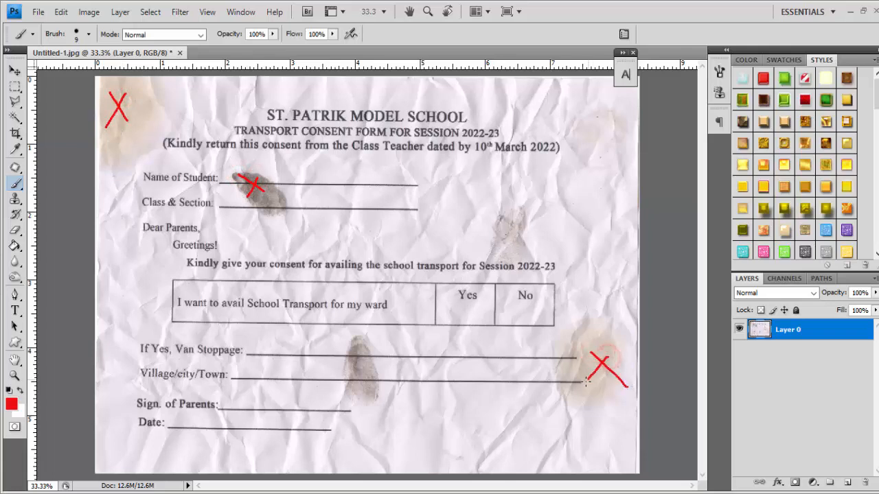
mouse_move(342, 356)
left_mouse_down()
mouse_move(370, 372)
mouse_move(364, 359)
mouse_move(346, 375)
left_mouse_up()
key("ctrl+alt+z")
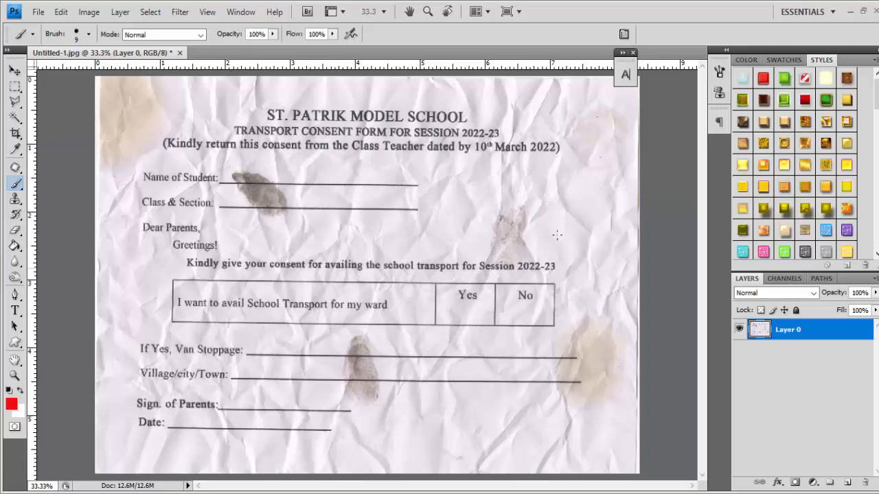
Apply a Levels adjustment to the form with the black input at 47 and the white input at 241.
left_click(89, 12)
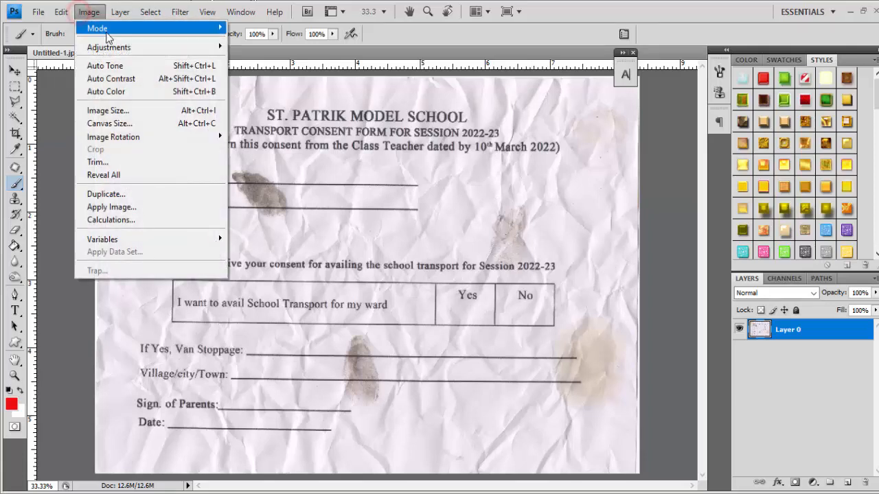
mouse_move(133, 48)
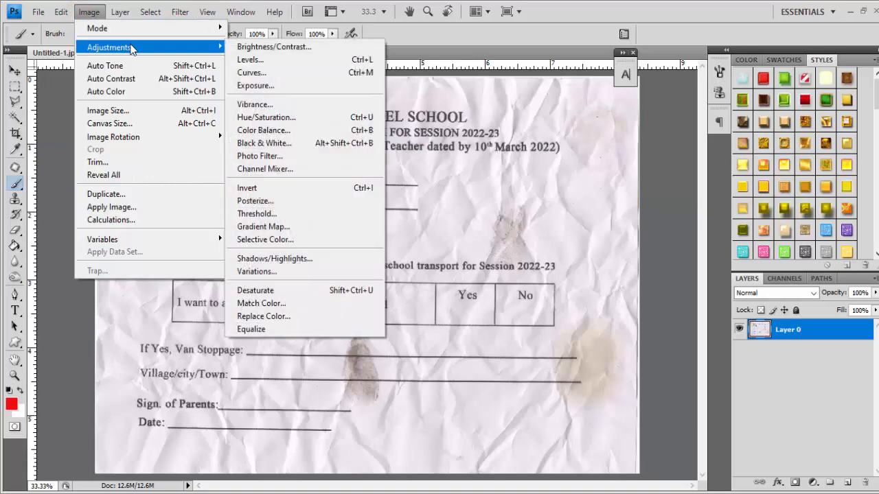
left_click(297, 61)
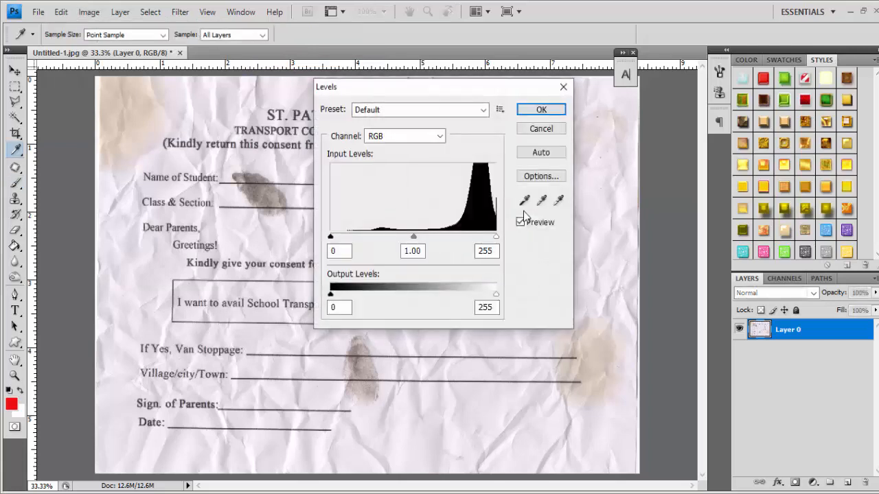
left_click_drag(330, 236, 361, 237)
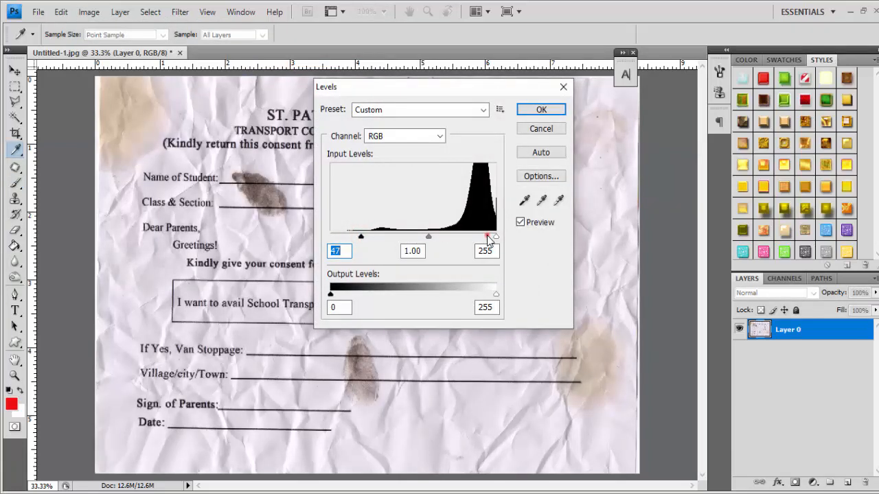
left_click_drag(487, 236, 487, 236)
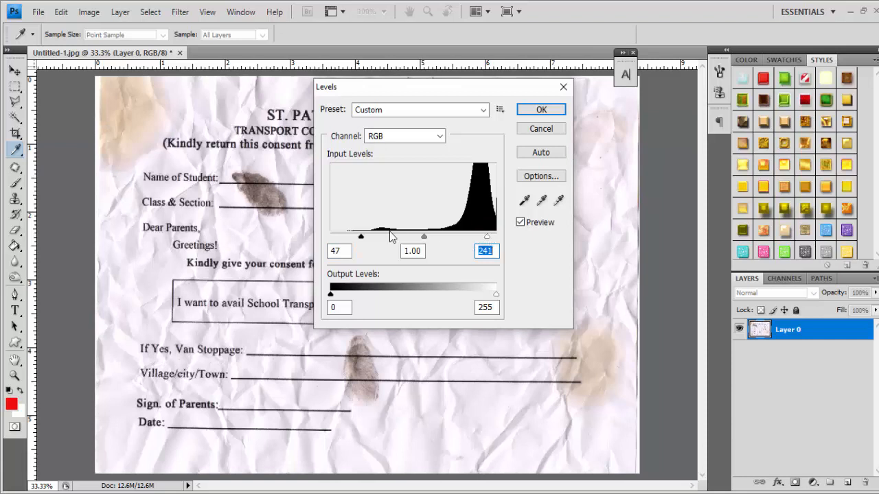
left_click(541, 110)
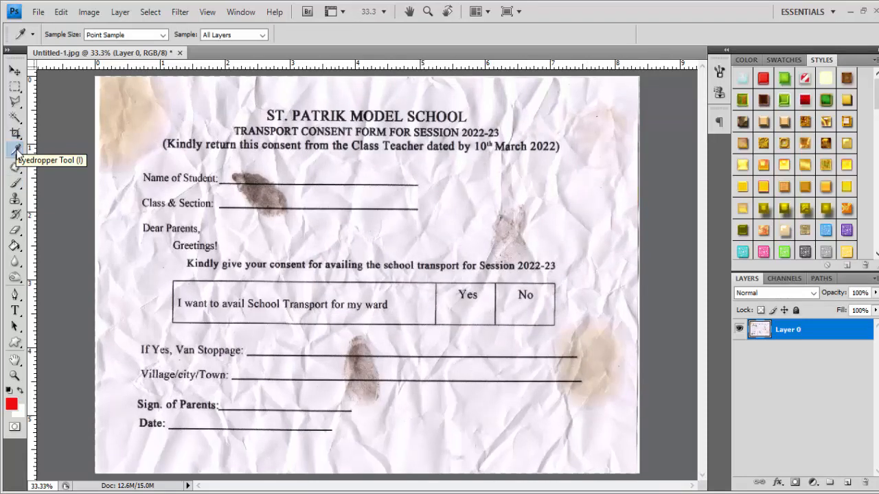
Sample the clean paper color below the upper-left stain as the foreground color with the Eyedropper.
left_click(16, 149)
left_click(60, 150)
left_click(116, 192)
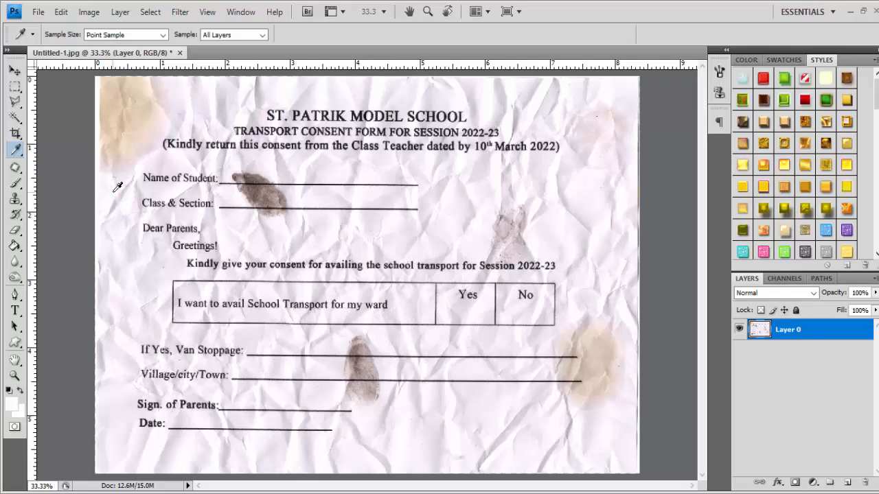
Set up the Brush tool with 30% hardness and a 175 px diameter.
key("b")
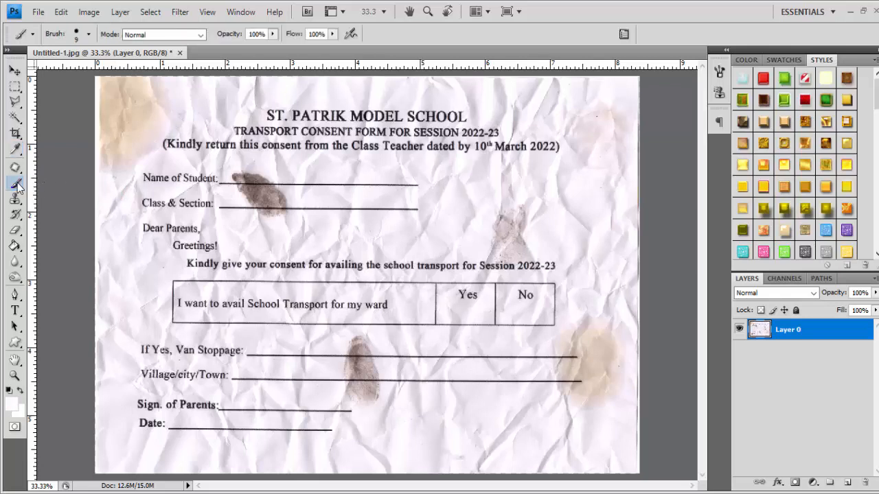
right_click(16, 184)
left_click(68, 184)
left_click(88, 36)
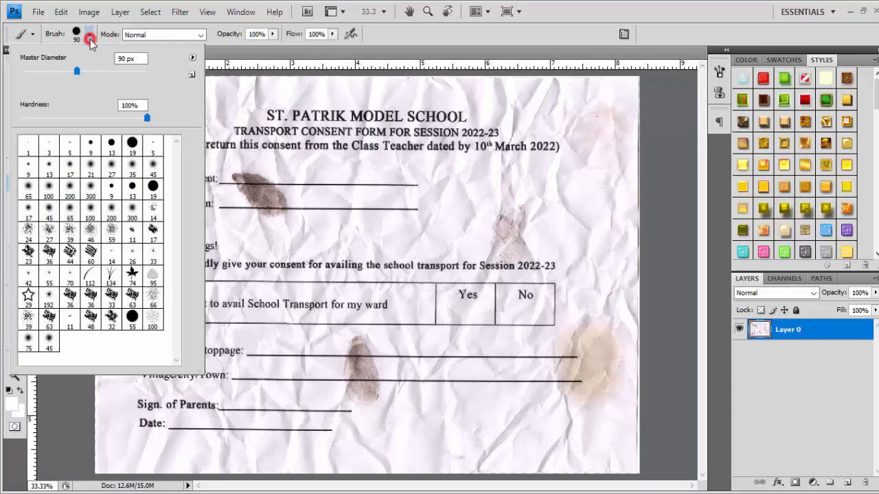
left_click_drag(59, 121, 59, 120)
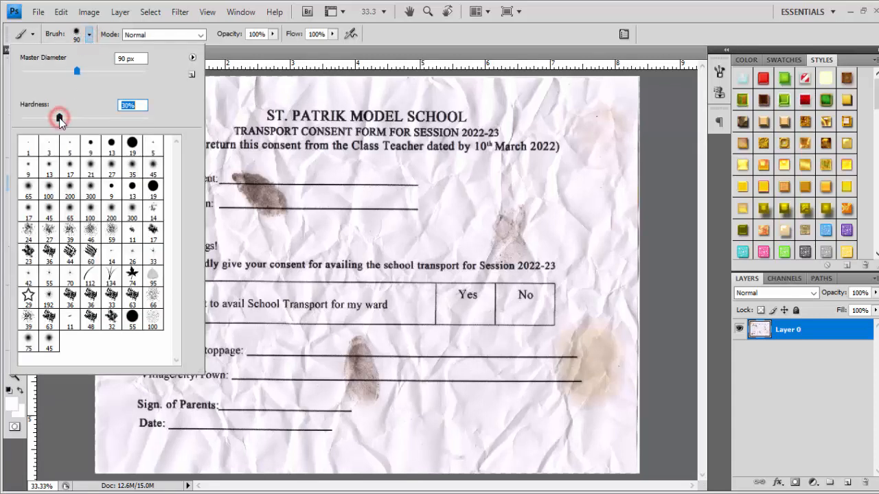
left_click(381, 34)
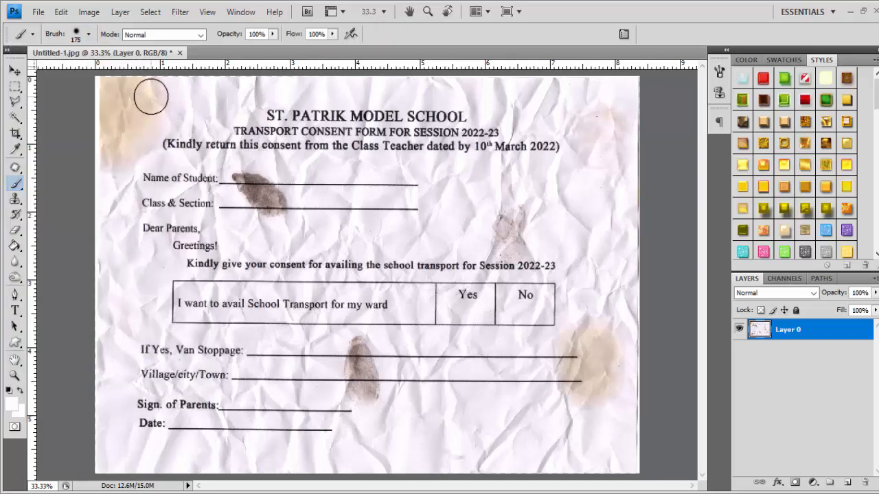
Paint over all the stains on the form with the sampled paper color, including those crossing the blank lines.
mouse_move(149, 108)
left_mouse_down()
mouse_move(120, 159)
mouse_move(113, 103)
mouse_move(119, 90)
mouse_move(147, 86)
mouse_move(98, 85)
mouse_move(149, 94)
mouse_move(101, 122)
left_mouse_up()
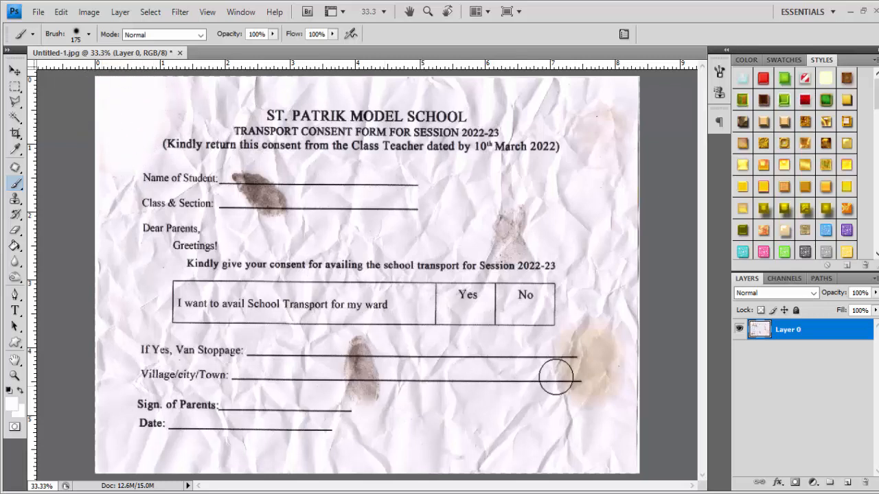
mouse_move(608, 327)
left_mouse_down()
mouse_move(597, 403)
mouse_move(568, 405)
left_mouse_up()
left_click_drag(614, 131, 599, 118)
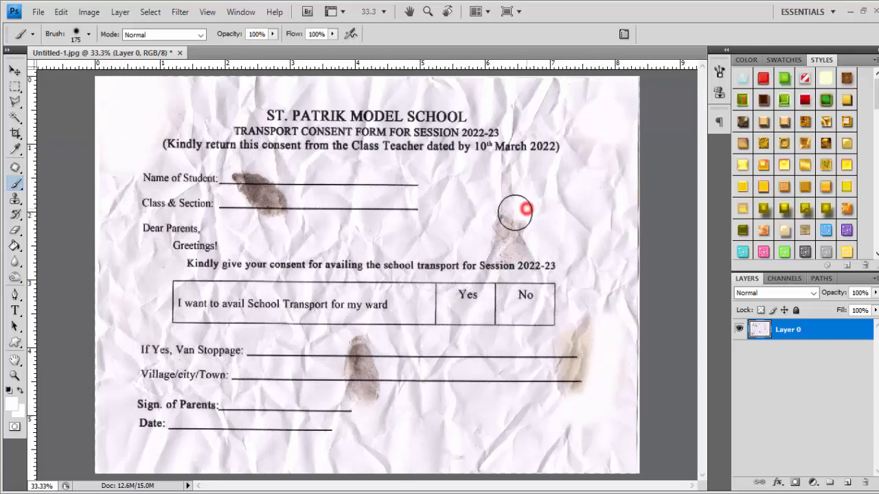
mouse_move(515, 212)
left_mouse_down()
mouse_move(487, 225)
mouse_move(525, 234)
mouse_move(488, 238)
mouse_move(527, 239)
left_mouse_up()
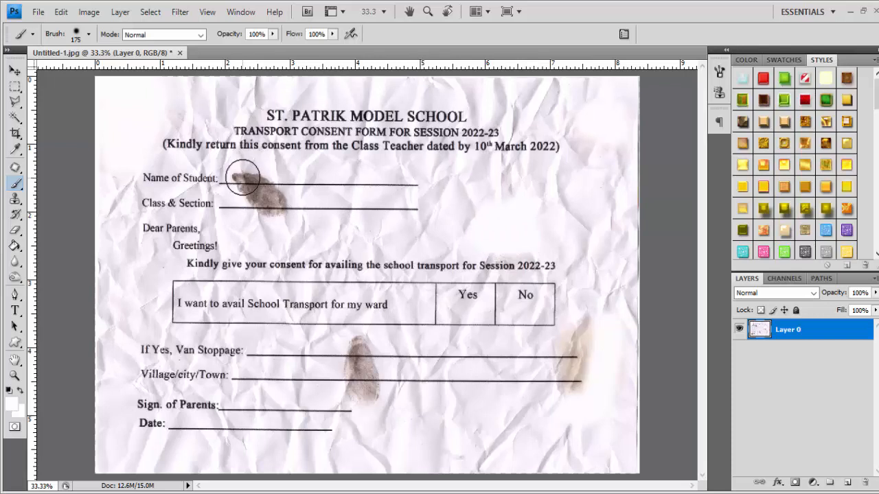
mouse_move(241, 178)
left_mouse_down()
mouse_move(278, 210)
mouse_move(259, 192)
left_mouse_up()
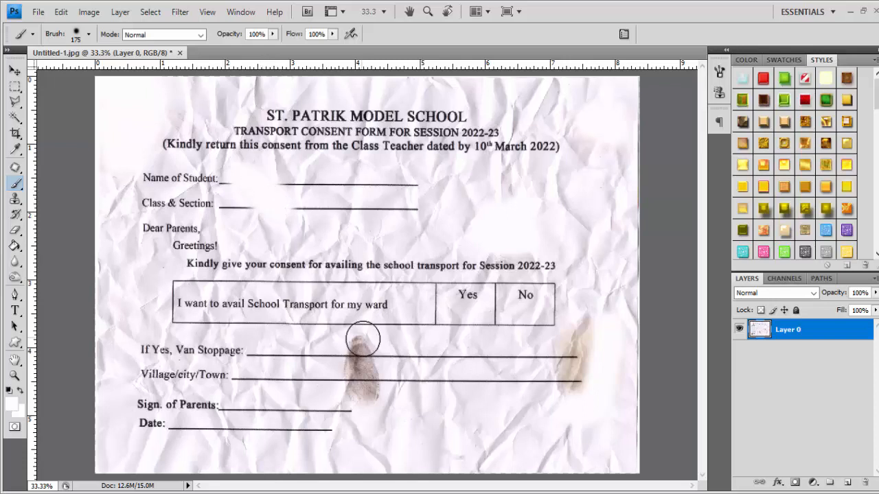
mouse_move(355, 349)
left_mouse_down()
mouse_move(359, 387)
mouse_move(368, 392)
mouse_move(360, 359)
left_mouse_up()
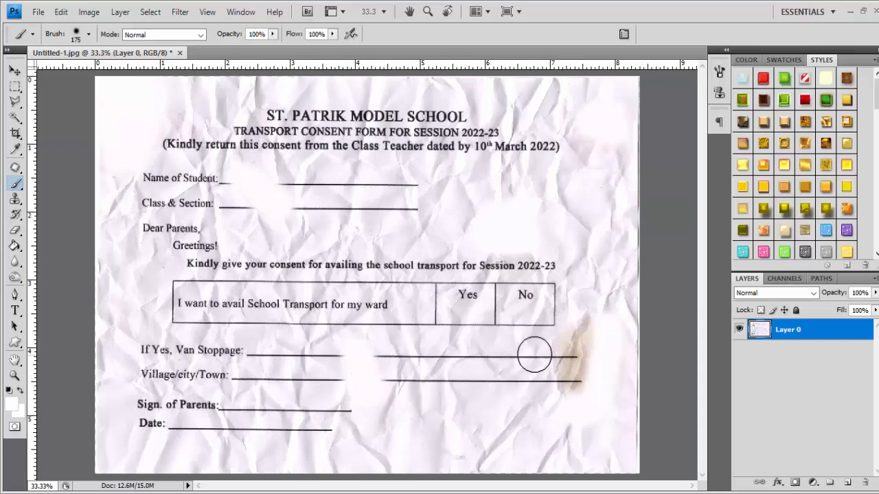
mouse_move(587, 329)
left_mouse_down()
mouse_move(574, 337)
mouse_move(567, 359)
mouse_move(576, 369)
mouse_move(563, 390)
left_mouse_up()
Sample the light grey paper color and select the paper background by Color Range with a fuzziness of 152.
key("i")
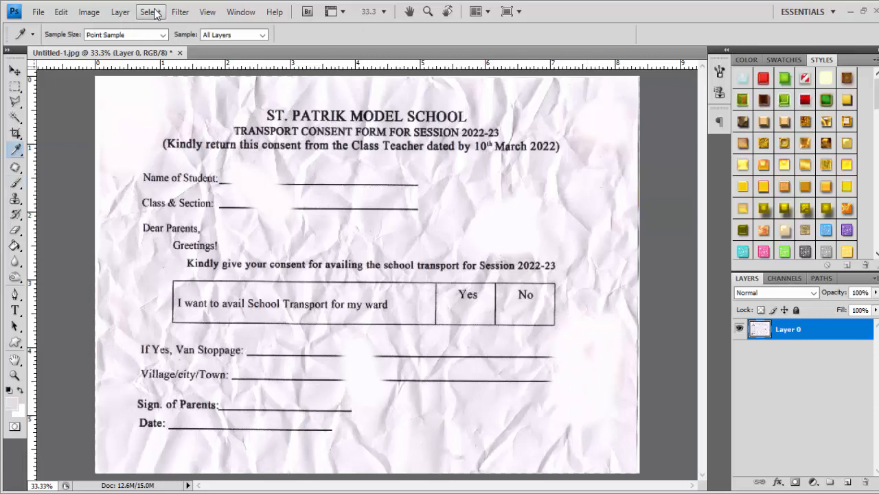
left_click(151, 12)
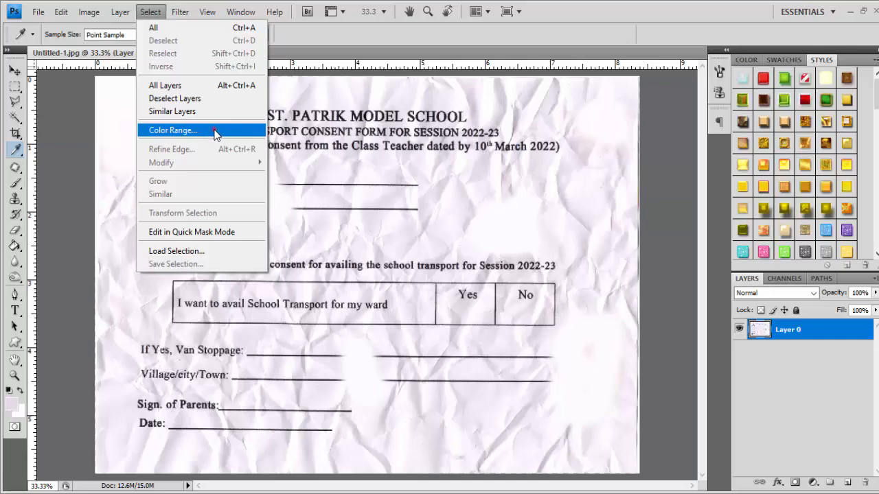
left_click(215, 132)
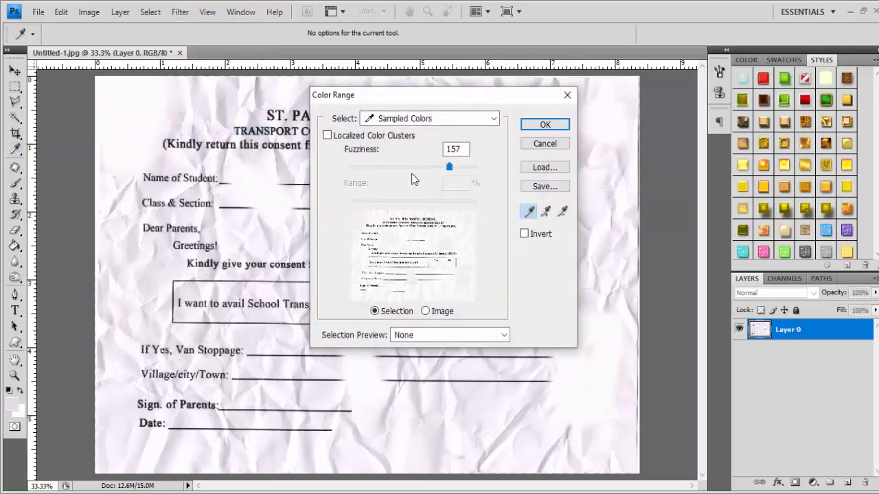
left_click_drag(411, 174, 446, 169)
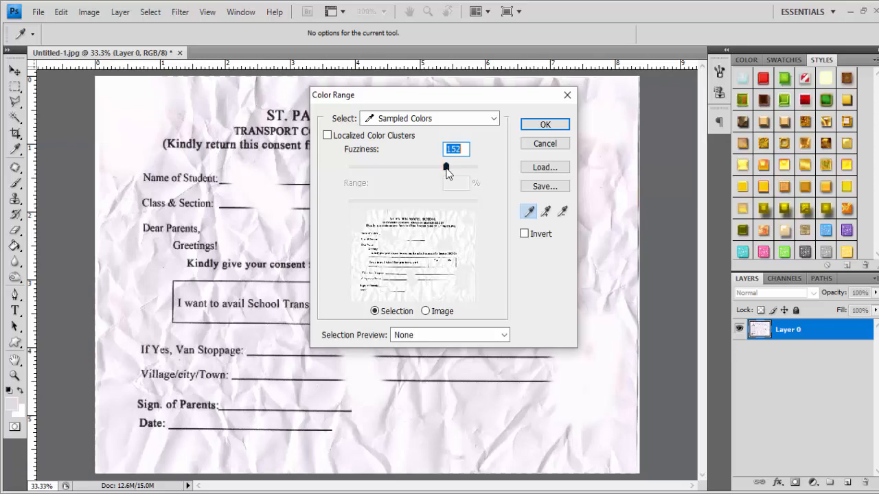
left_click(539, 125)
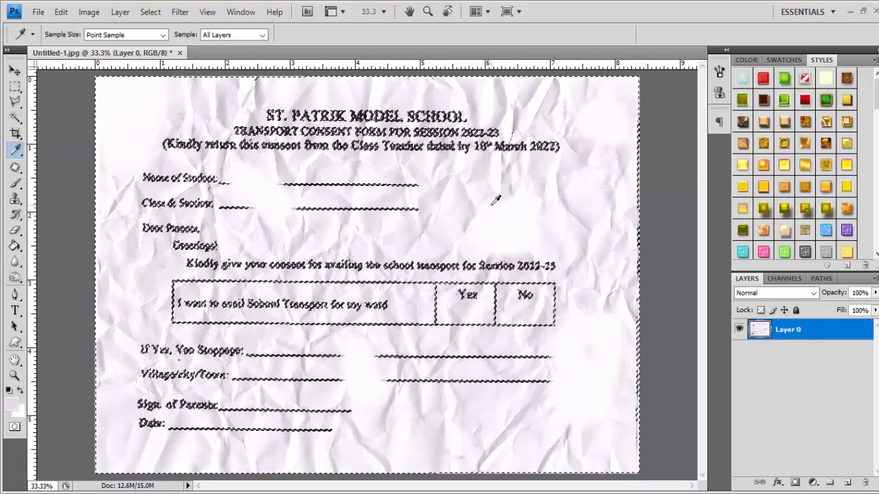
Feather the paper background selection by 2 pixels and delete the selected background.
key("m")
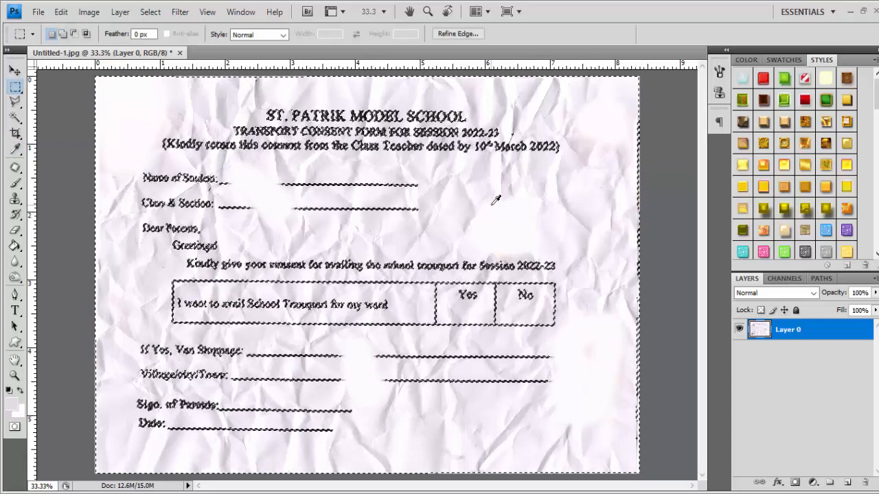
right_click(492, 206)
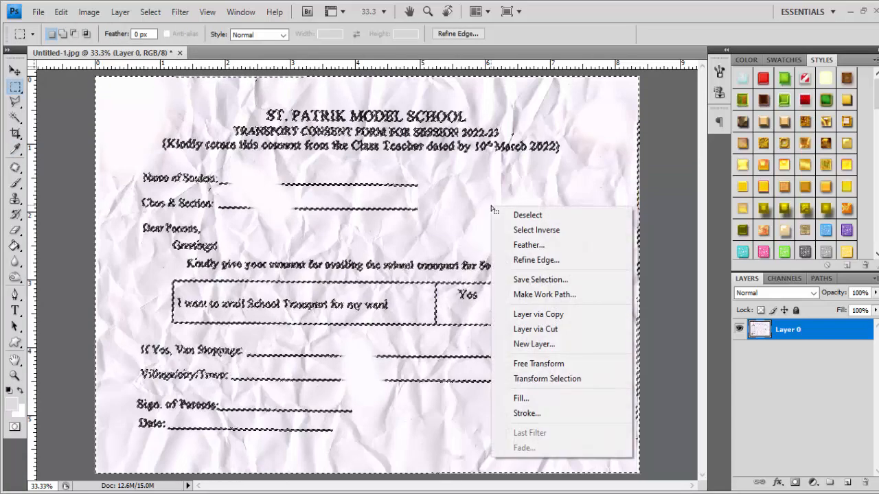
left_click(558, 245)
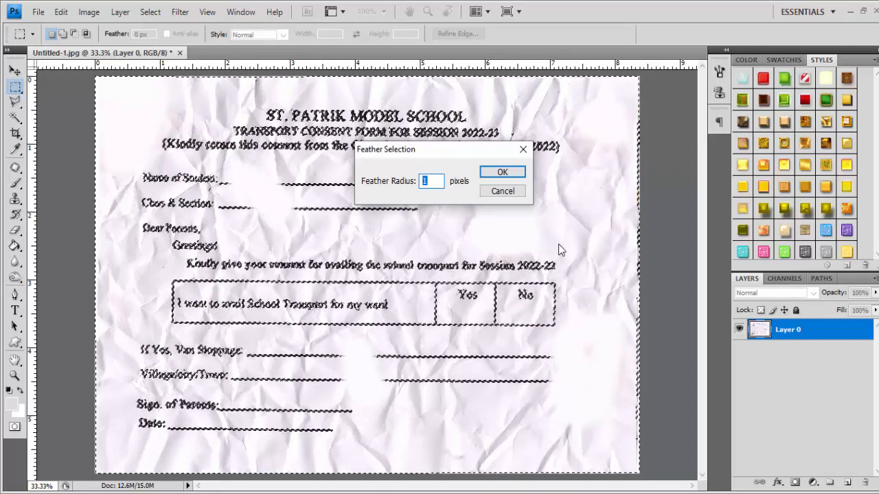
type("2")
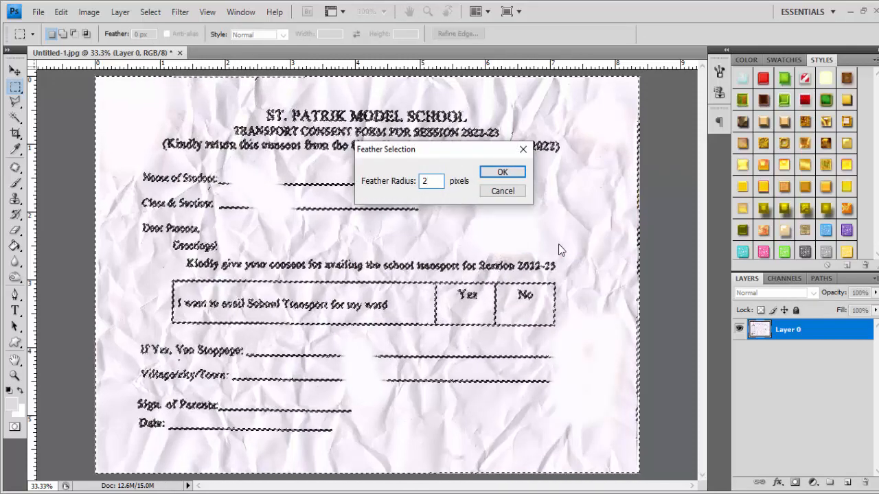
left_click(518, 173)
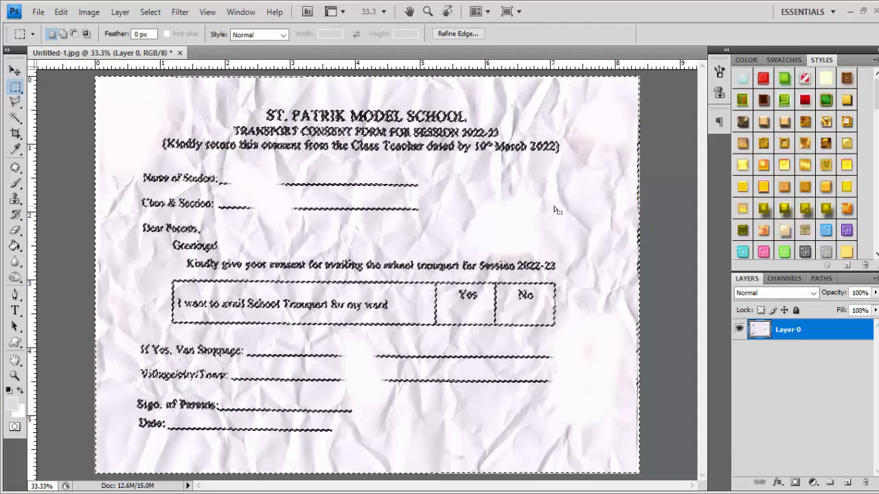
key("Delete")
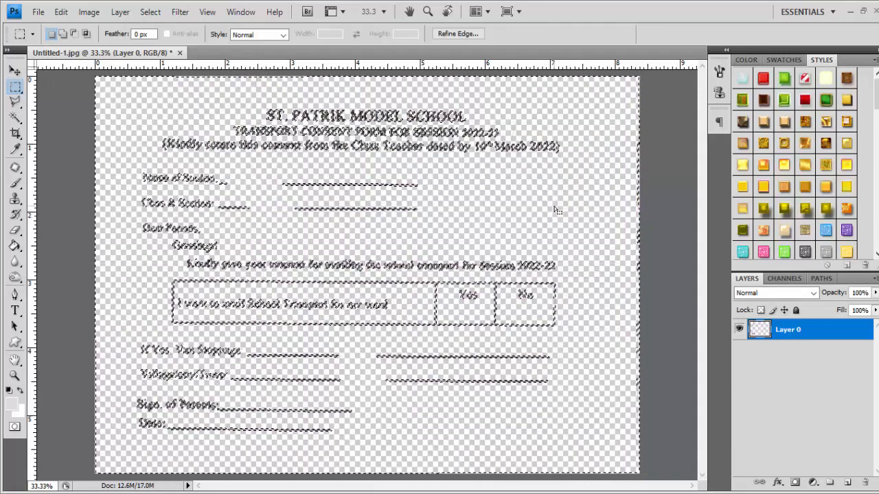
Deselect the deleted paper background and inspect the remaining form text up close.
right_click(556, 211)
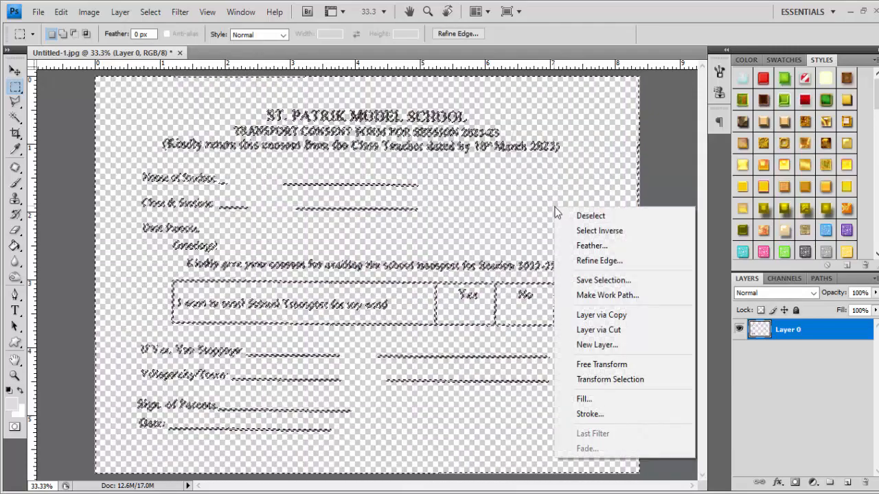
left_click(585, 217)
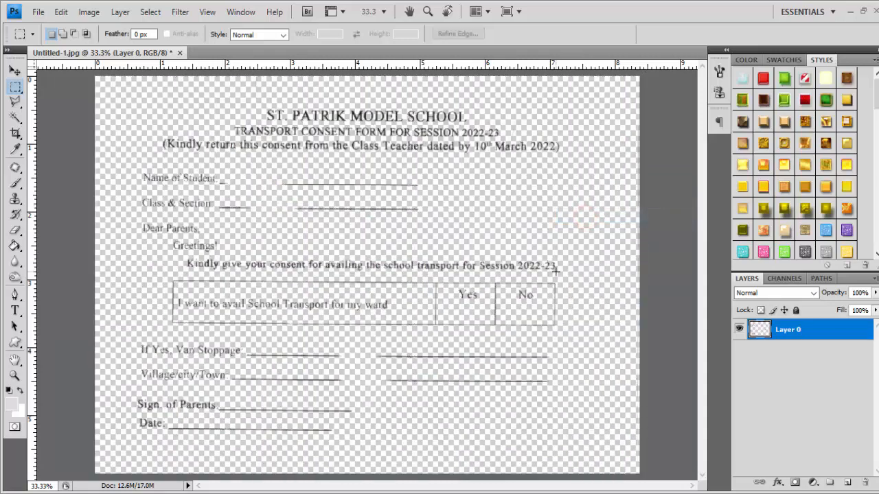
key("ctrl+plus")
key("ctrl+plus")
key("ctrl+plus")
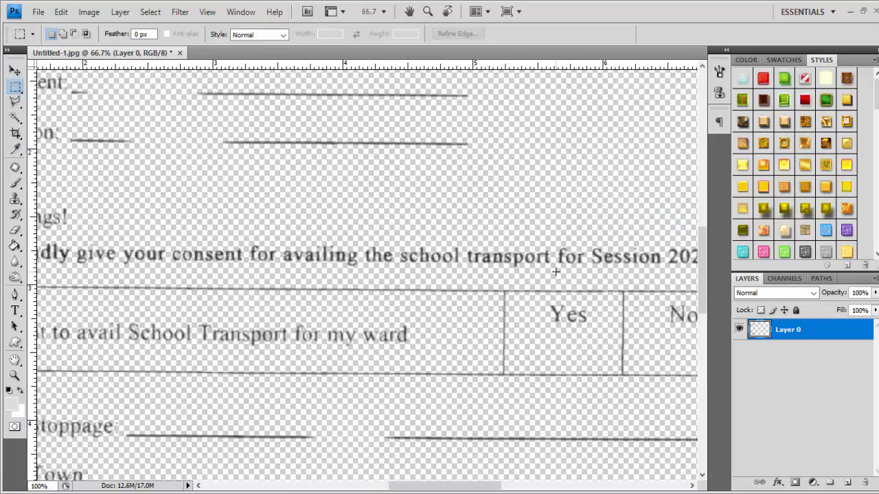
key("ctrl+minus")
key("ctrl+minus")
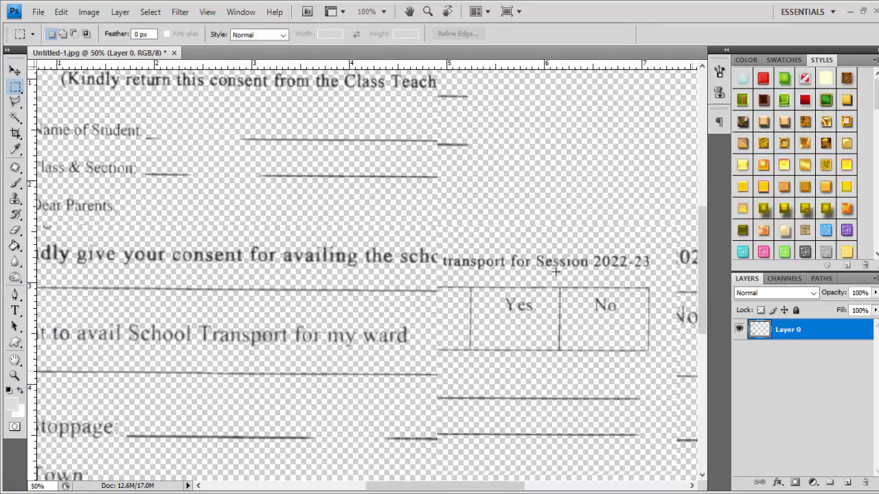
key("ctrl+minus")
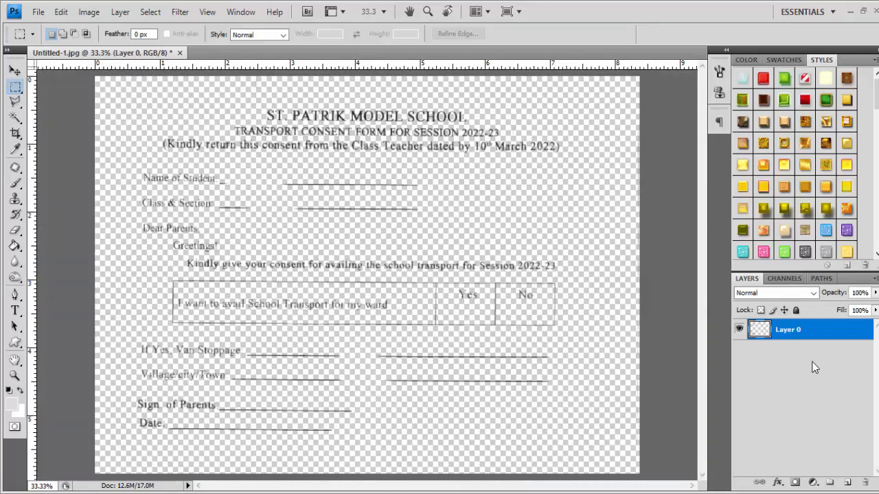
Duplicate the form text layer and merge the copy with the original to darken the text.
right_click(835, 334)
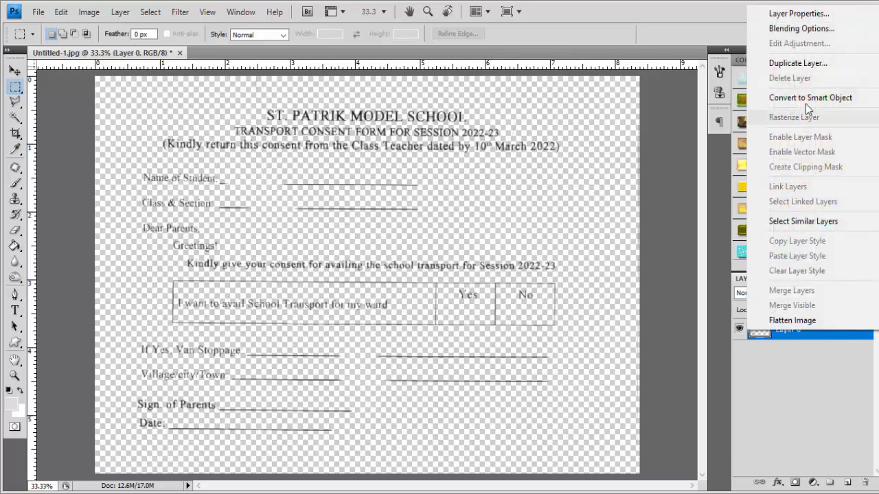
left_click(813, 63)
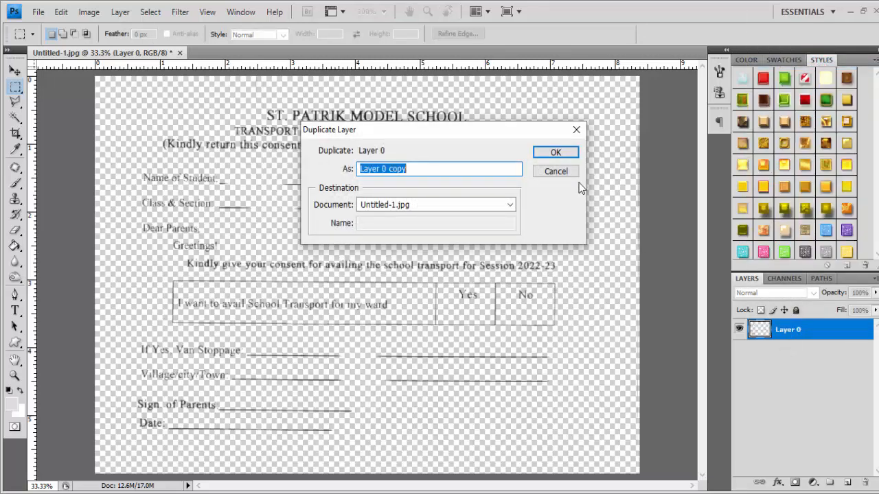
left_click(556, 152)
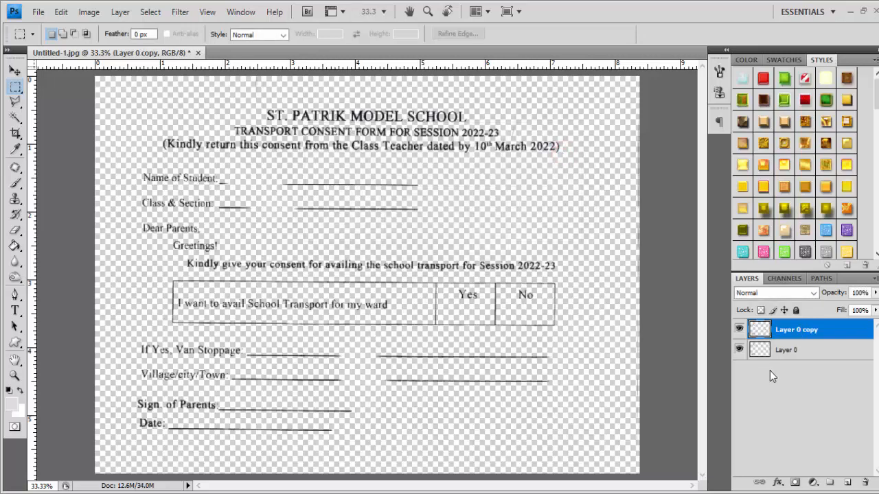
left_click(812, 350, "shift")
right_click(811, 350)
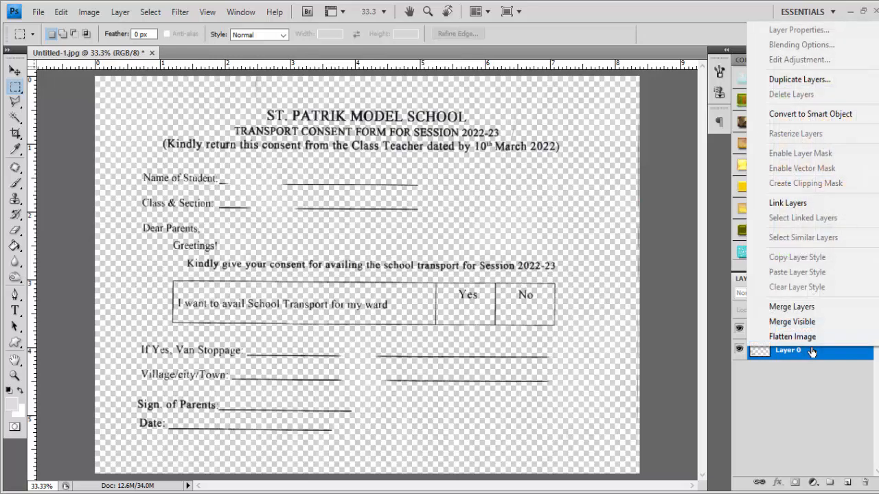
left_click(816, 309)
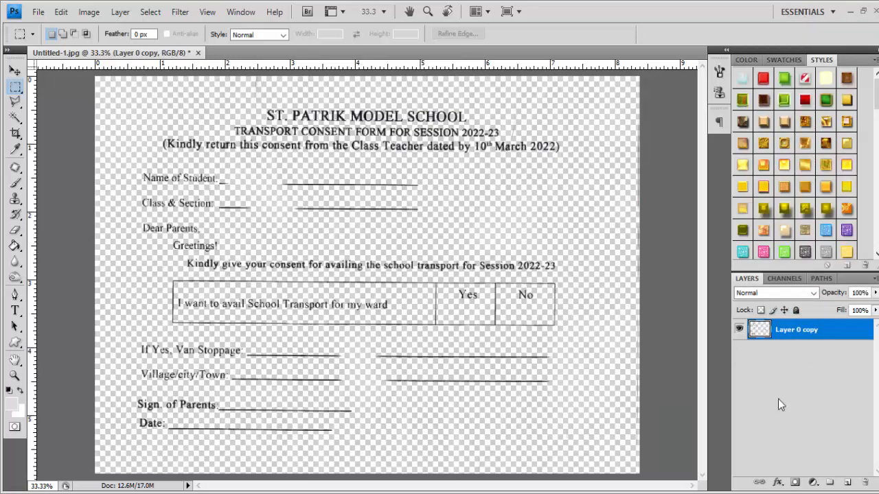
Add a new layer, fill it with white using the Paint Bucket, and place it beneath the text layer.
left_click(847, 483)
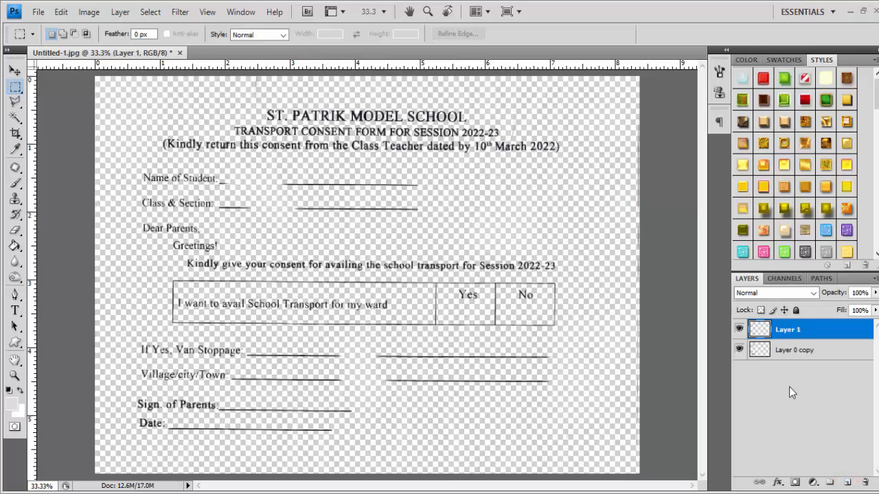
key("d")
key("x")
key("g")
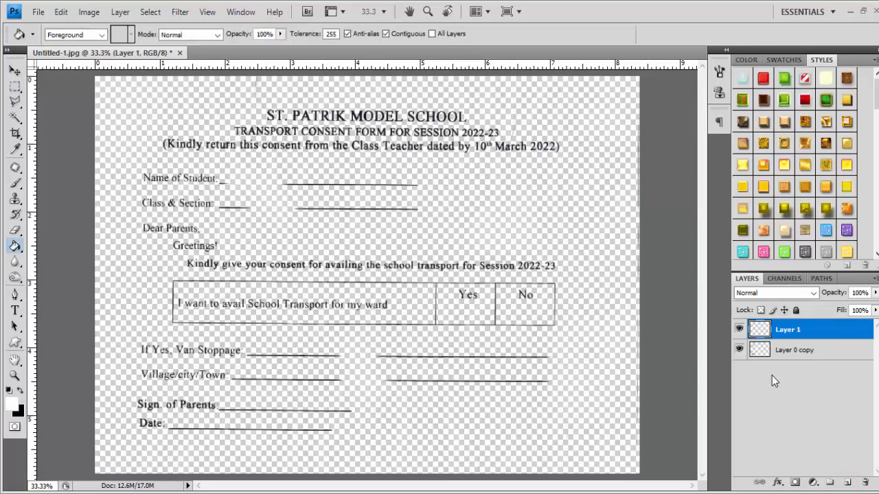
left_click(408, 235)
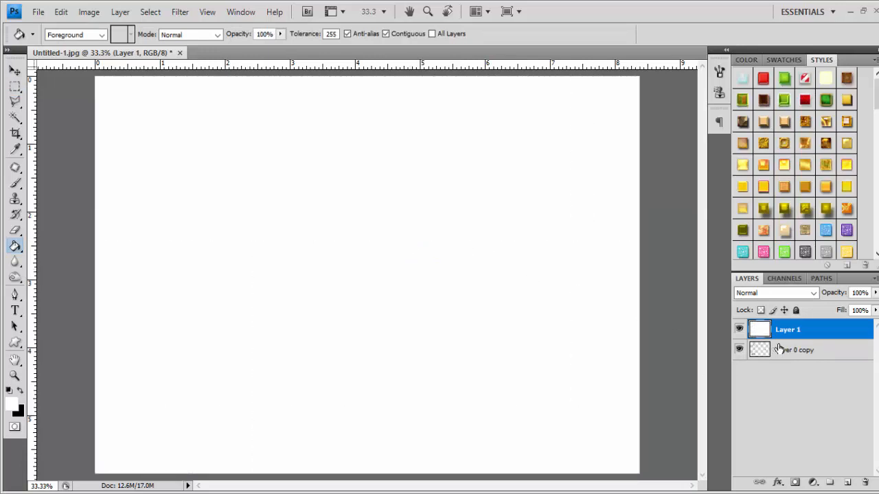
left_click_drag(800, 352, 802, 328)
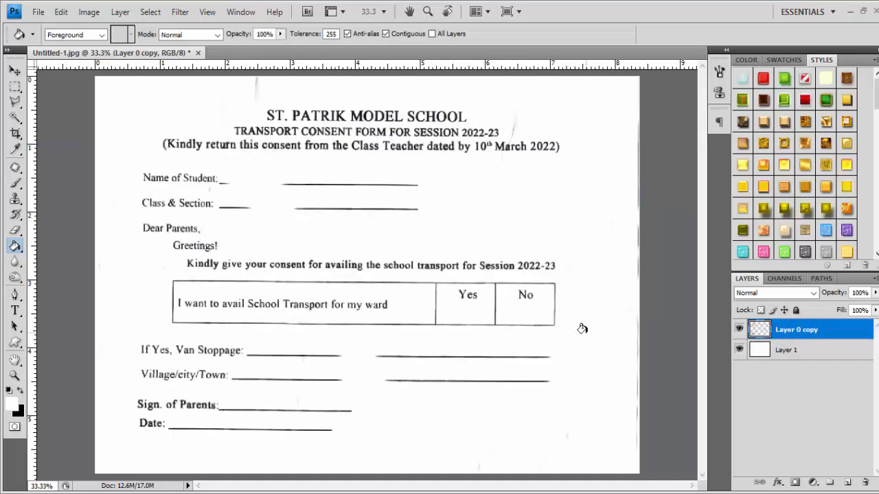
Erase the faint crease marks above the school title, beside the session heading and below the bracketed note on the text layer.
key("ctrl+plus")
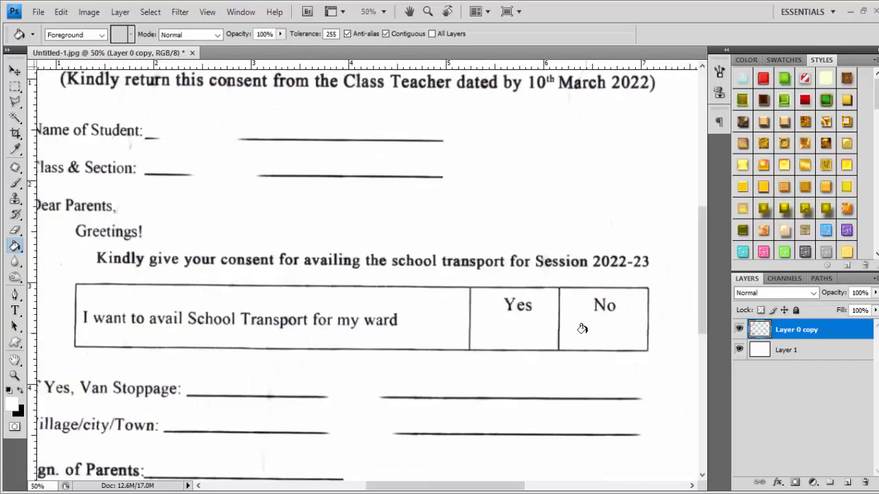
key("ctrl+plus")
key("ctrl+minus")
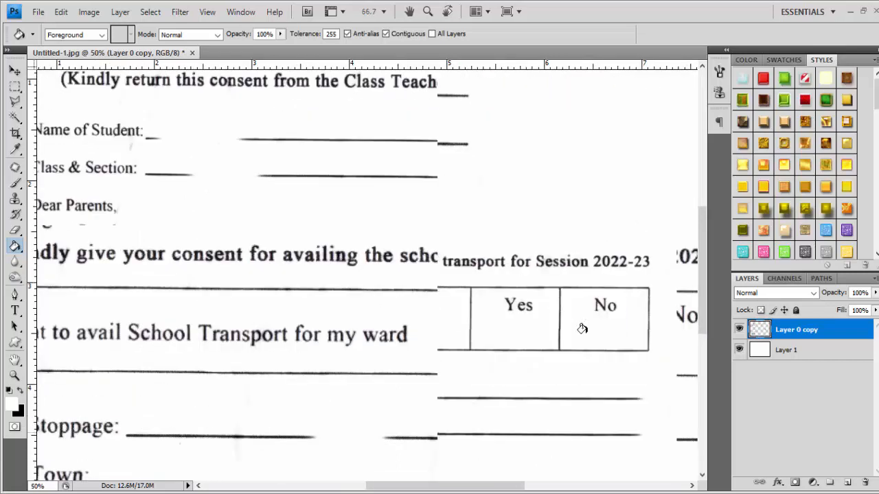
key("ctrl+minus")
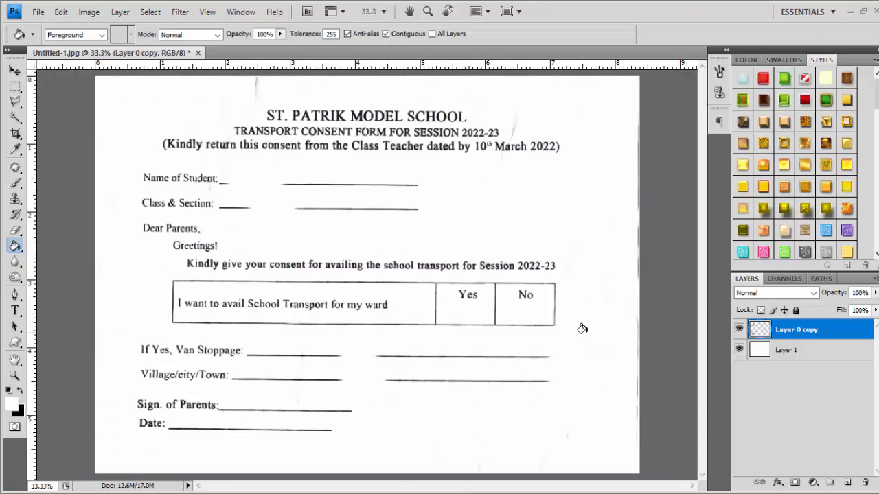
key("e")
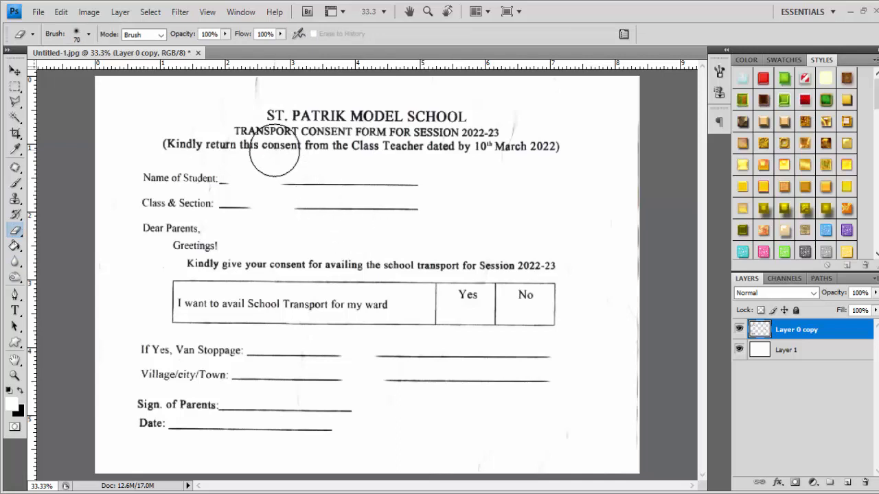
left_click_drag(257, 90, 263, 72)
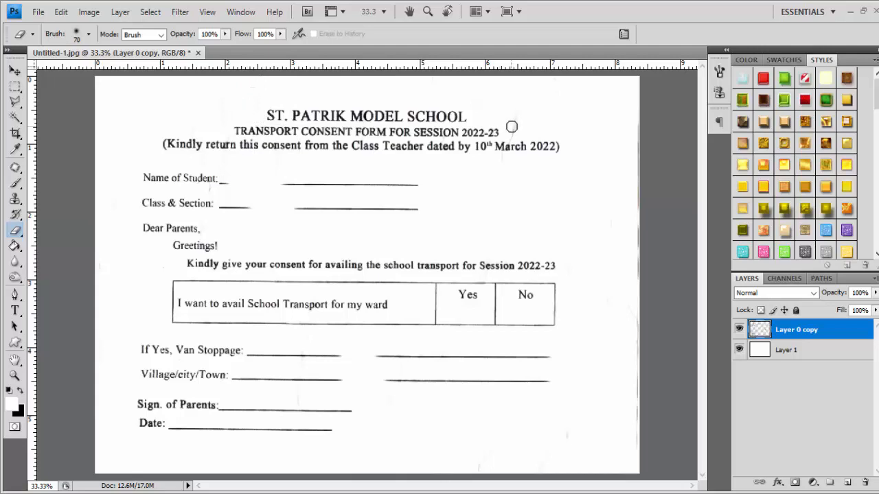
left_click_drag(512, 126, 519, 82)
left_click_drag(508, 181, 492, 183)
Copy the middle part of the Name of Student and Class & Section lines with a rectangular selection and paste it as a new layer.
key("m")
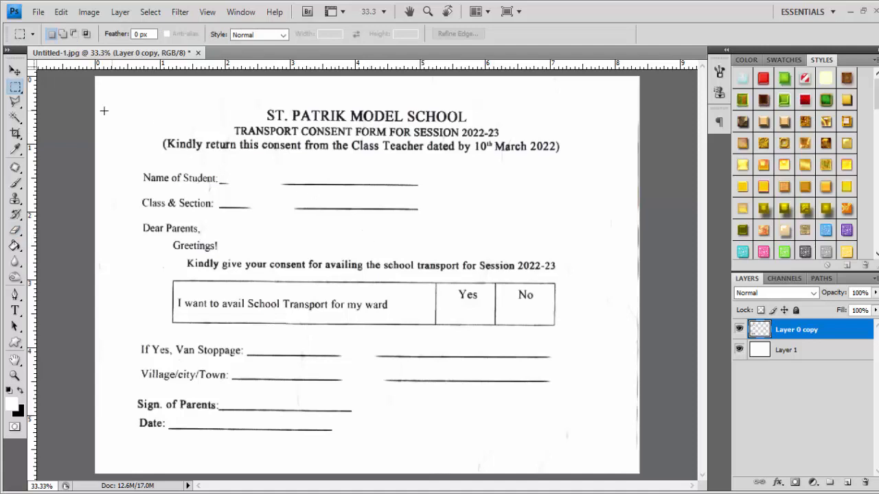
left_click(18, 89)
left_click(48, 87)
left_click_drag(317, 176, 400, 218)
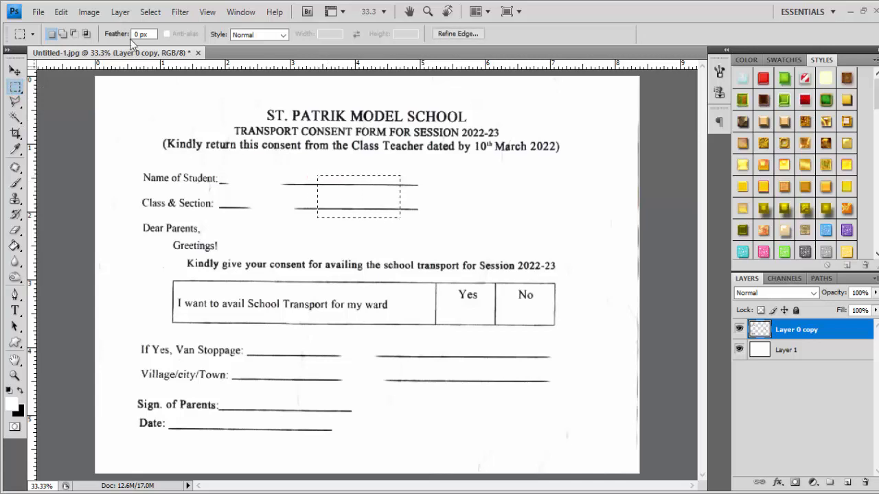
left_click(60, 12)
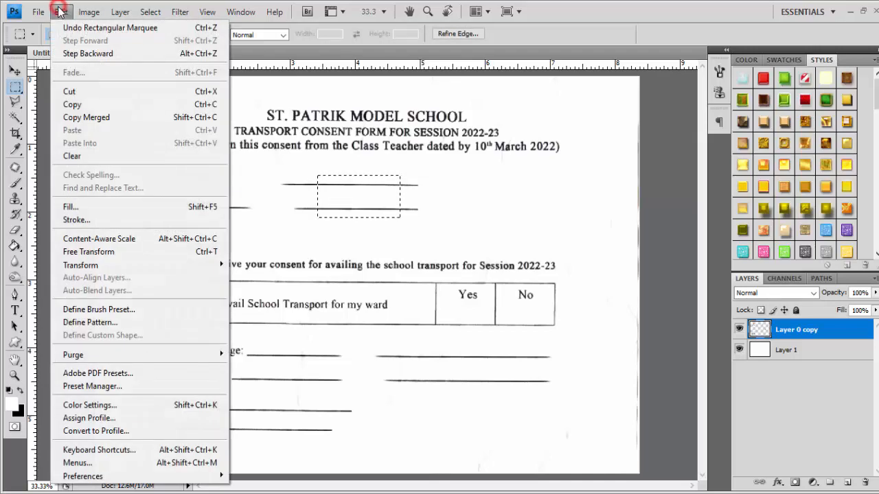
left_click(97, 110)
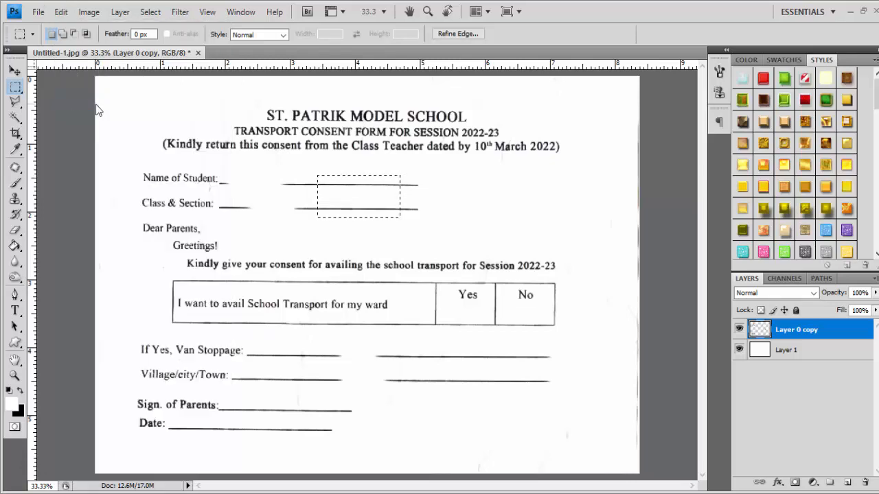
left_click(60, 12)
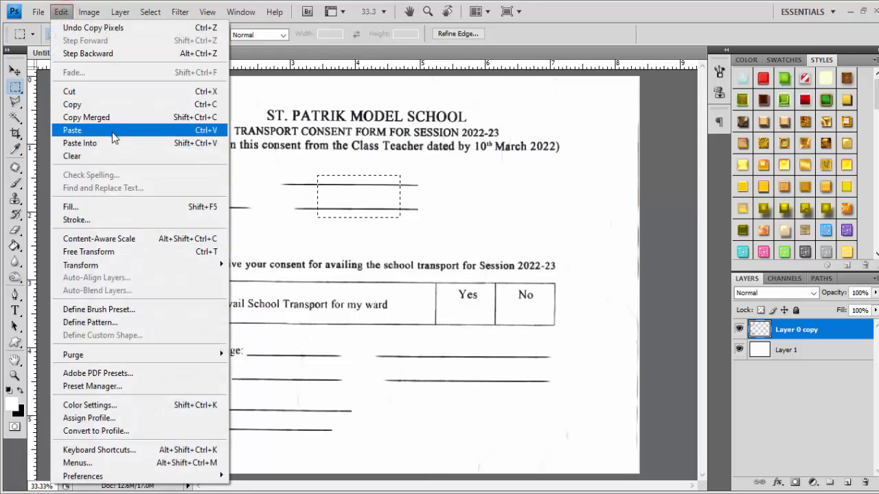
left_click(73, 130)
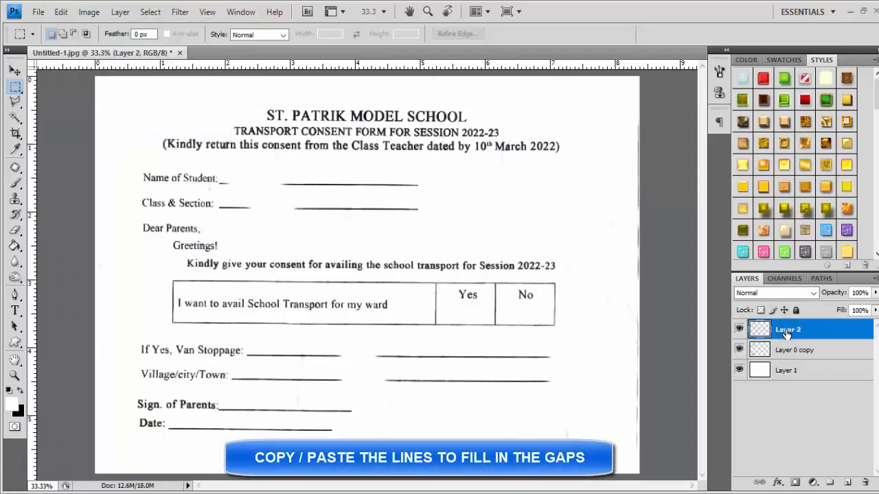
Move the pasted line segments left to fill the gaps after Name of Student and Class & Section, using temporary transform controls as a guide.
key("v")
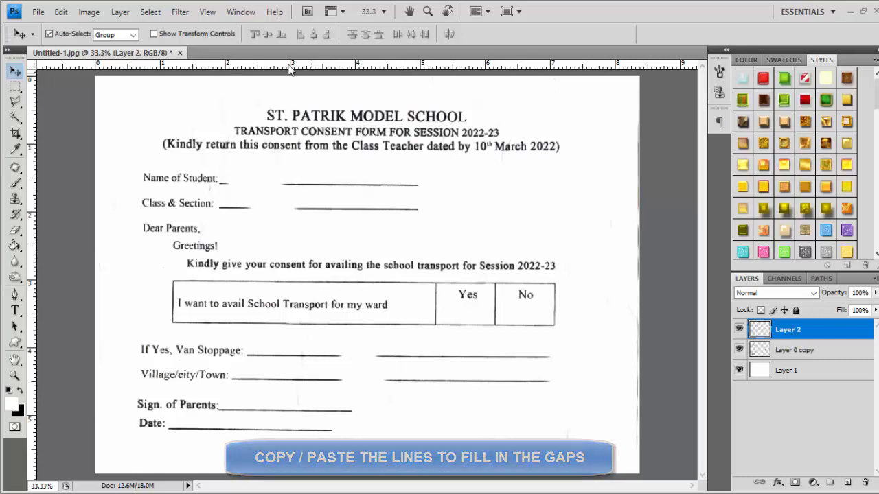
left_click(215, 34)
key("shift+Left")
key("shift+Left")
key("shift+Left")
key("shift+Left")
key("shift+Left")
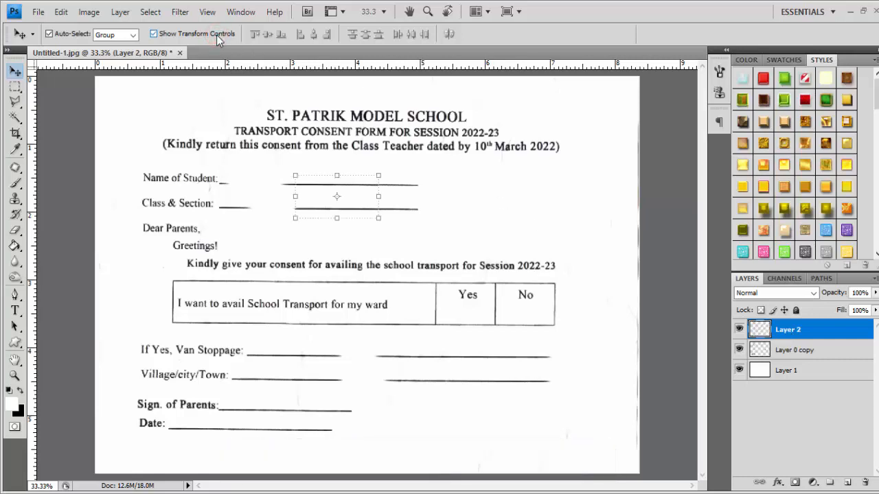
key("shift+Left")
key("shift+Left")
key("shift+Left")
key("shift+Left")
key("shift+Left")
key("shift+Left")
key("shift+Left")
key("shift+Left")
key("shift+Left")
key("shift+Left")
key("shift+Left")
key("shift+Left")
key("shift+Left")
key("shift+Left")
key("shift+Left")
key("shift+Left")
key("shift+Left")
key("shift+Left")
key("shift+Left")
key("shift+Left")
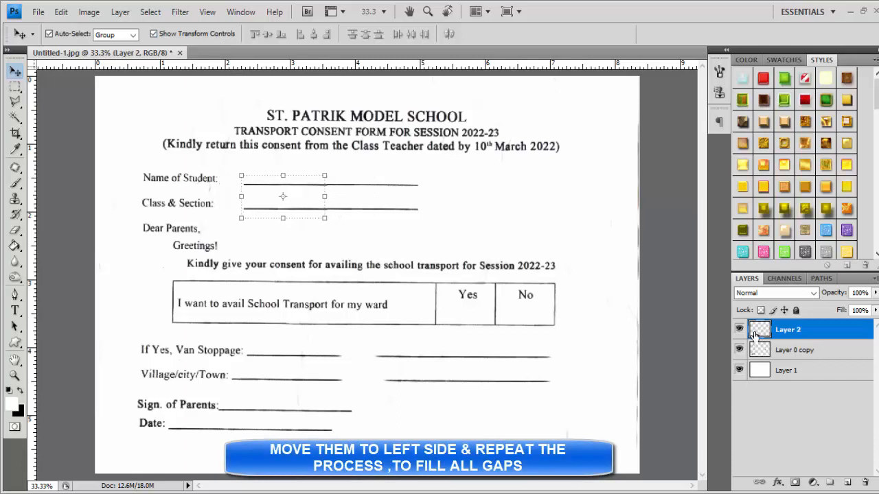
key("shift+Left")
key("shift+Left")
key("shift+Left")
key("shift+Left")
key("shift+Left")
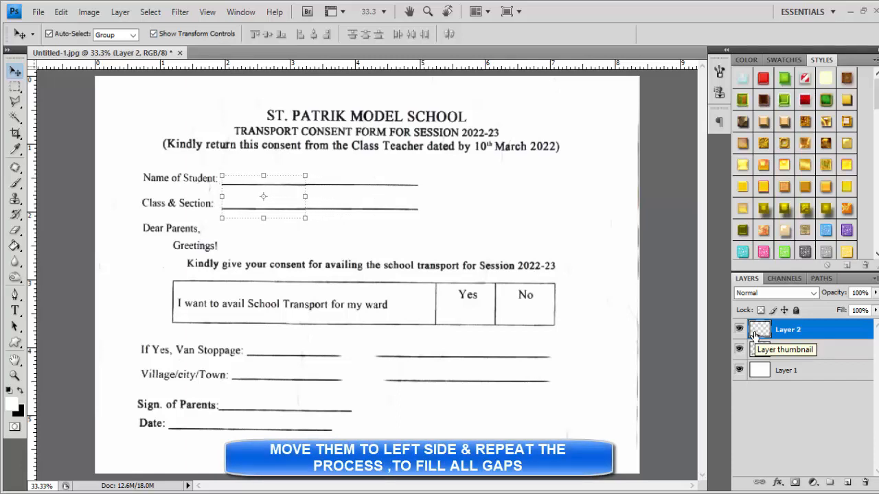
left_click(222, 34)
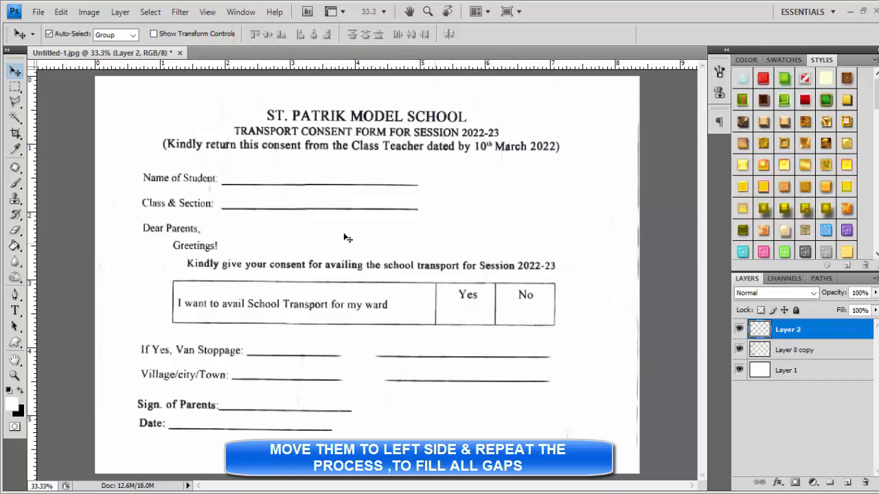
Nudge the pasted line segments slightly upward until they align with the original Name of Student and Class & Section lines.
key("z")
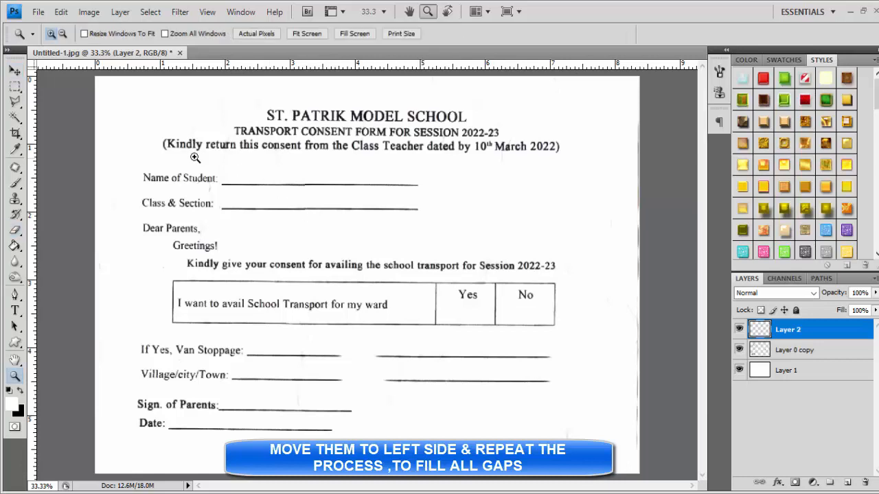
left_click(377, 263)
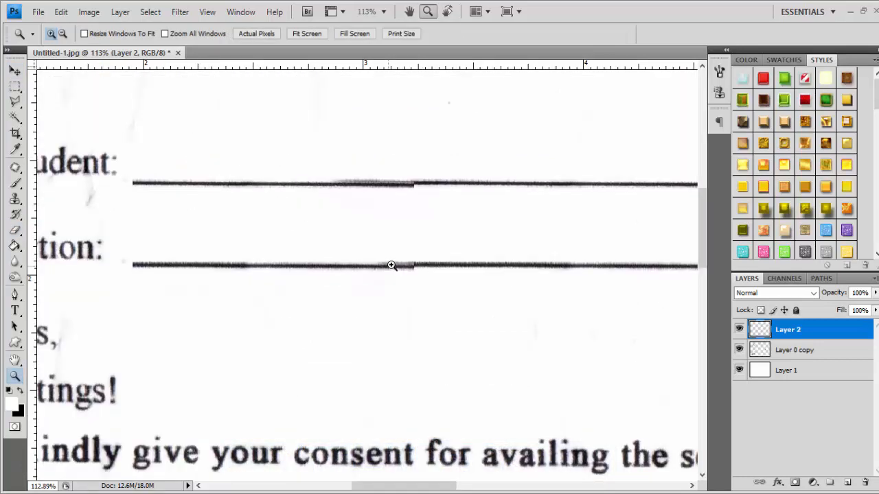
key("v")
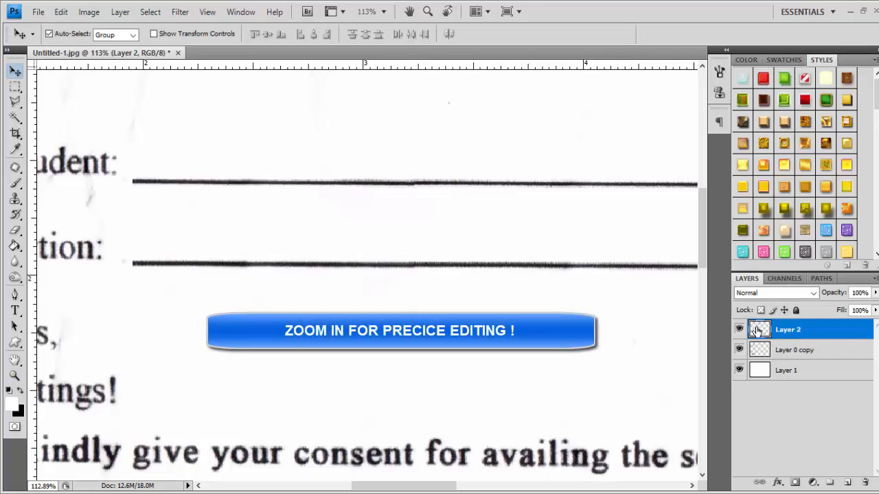
key("ctrl+minus")
key("ctrl+minus")
key("ctrl+minus")
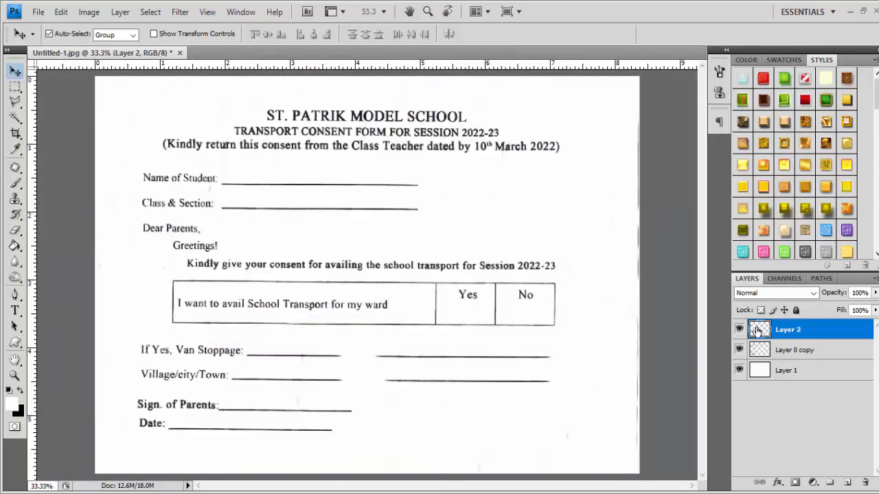
Copy an intact stretch of the Van Stoppage and Village/city/Town lines from Layer 0 copy to a new layer, using a gap-sized rectangular selection.
left_click(802, 351)
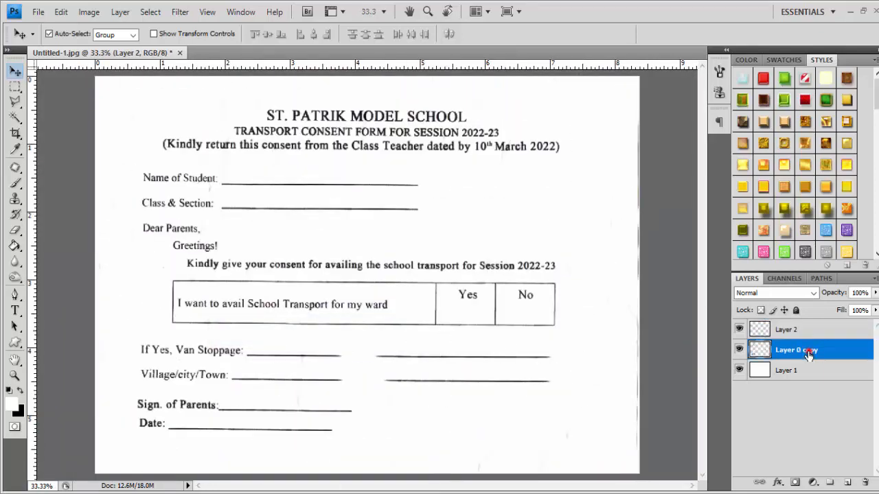
key("z")
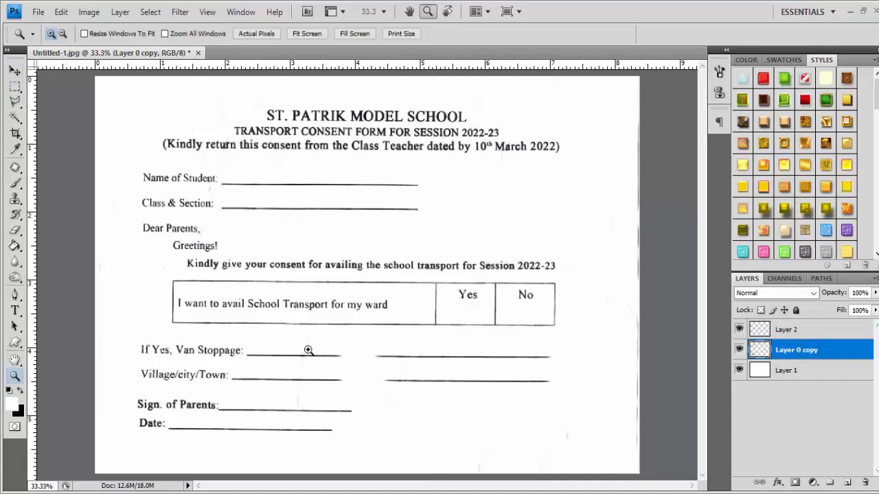
left_click_drag(268, 335, 465, 402)
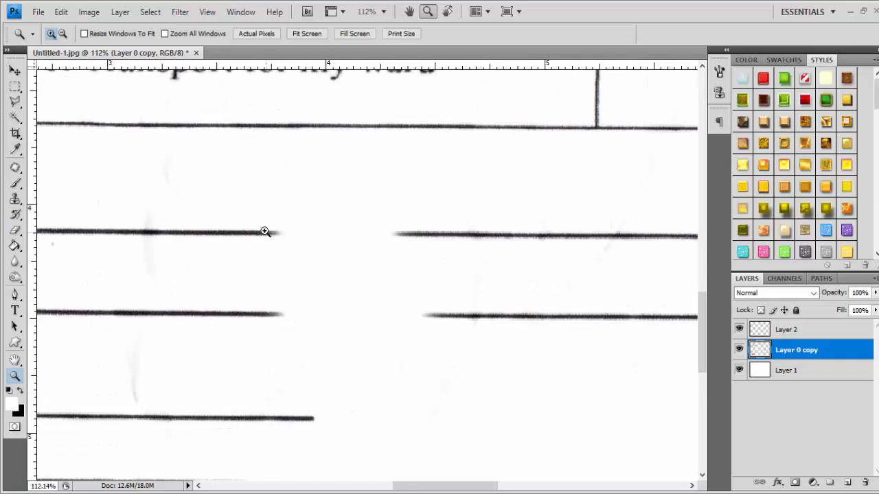
key("m")
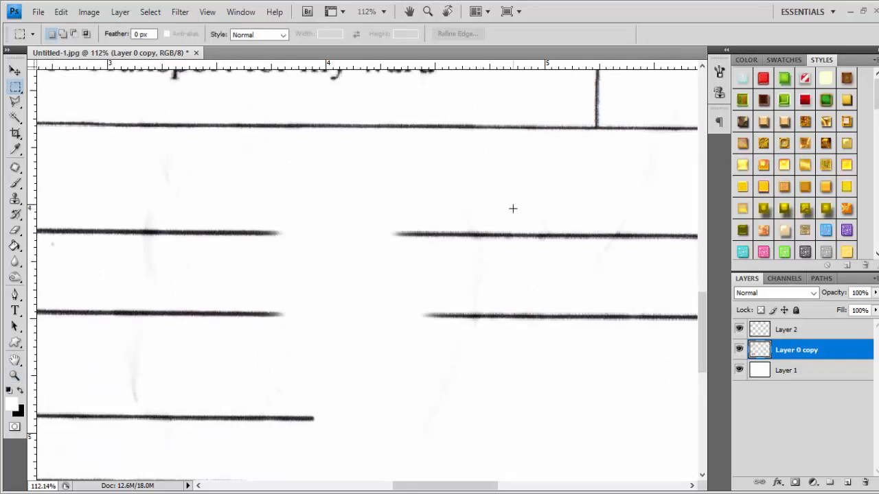
left_click_drag(248, 216, 457, 344)
key("ctrl+minus")
key("ctrl+minus")
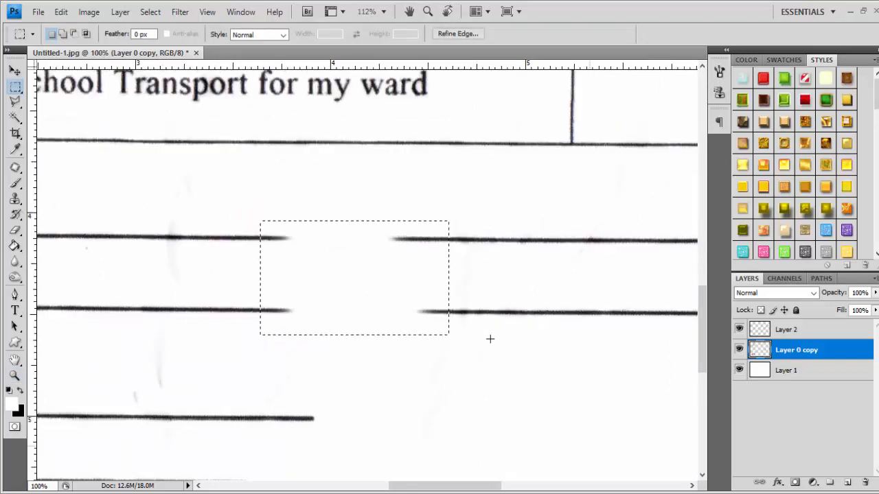
left_click_drag(377, 278, 561, 276)
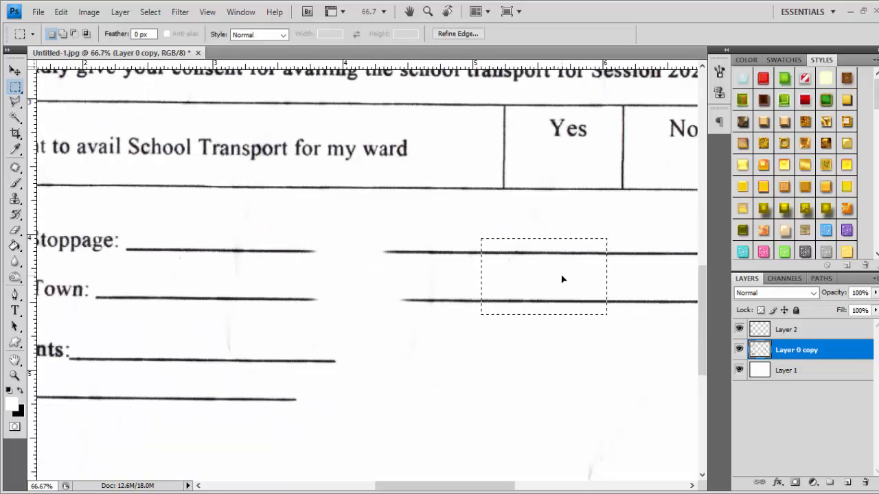
key("ctrl+j")
Move the copied line segments left until they bridge the gaps in the Van Stoppage and Village/city/Town lines.
key("v")
key("Left")
key("Left")
key("Left")
key("Left")
key("Left")
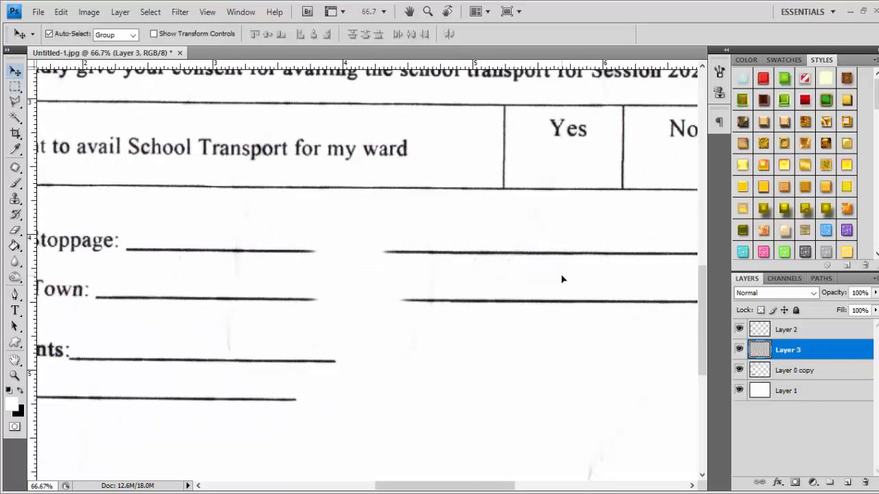
key("Left")
key("Left")
key("Left")
key("Left")
key("Left")
key("Left")
key("Left")
key("Left")
key("Left")
key("Left")
key("Left")
key("Left")
key("Left")
key("Left")
key("Left")
key("Left")
key("Left")
key("Left")
key("Left")
key("Left")
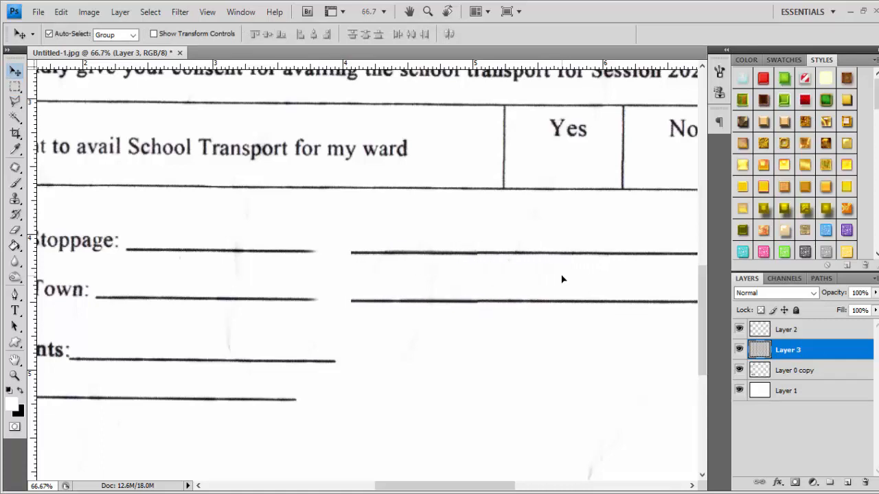
key("Left")
key("Left")
key("Left")
key("Left")
key("Left")
key("Left")
key("Left")
key("Left")
key("Left")
key("Left")
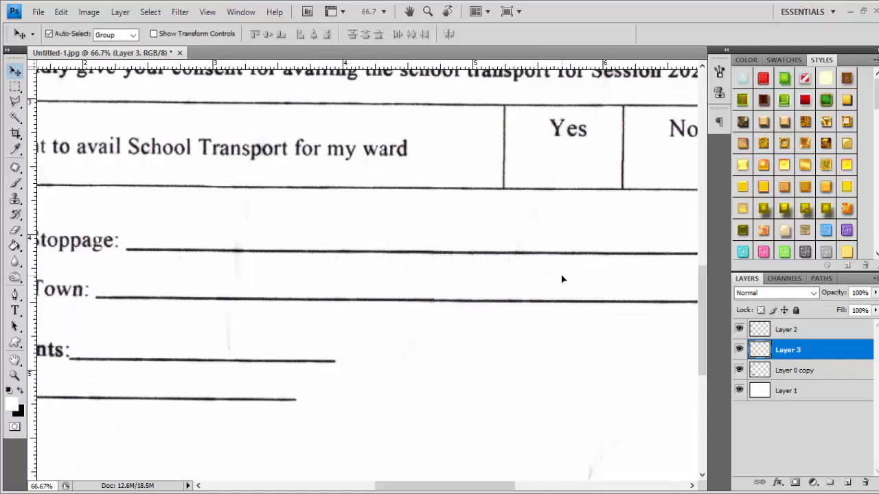
key("ctrl+minus")
key("ctrl+minus")
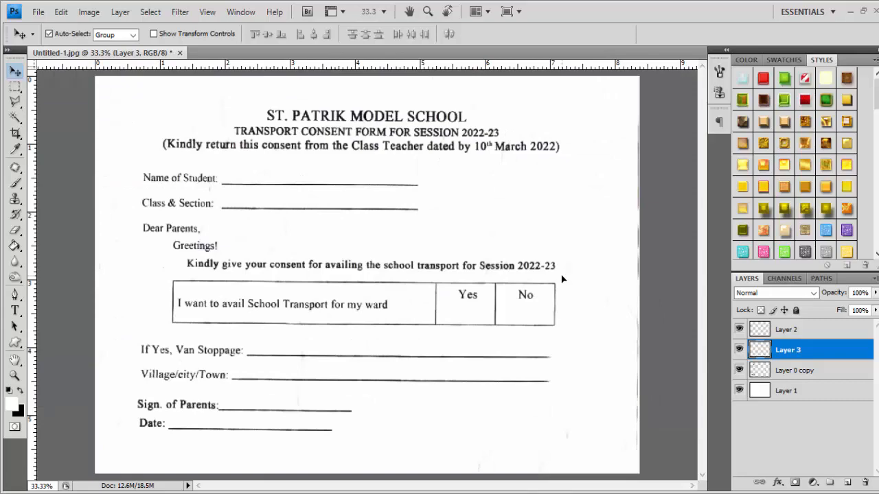